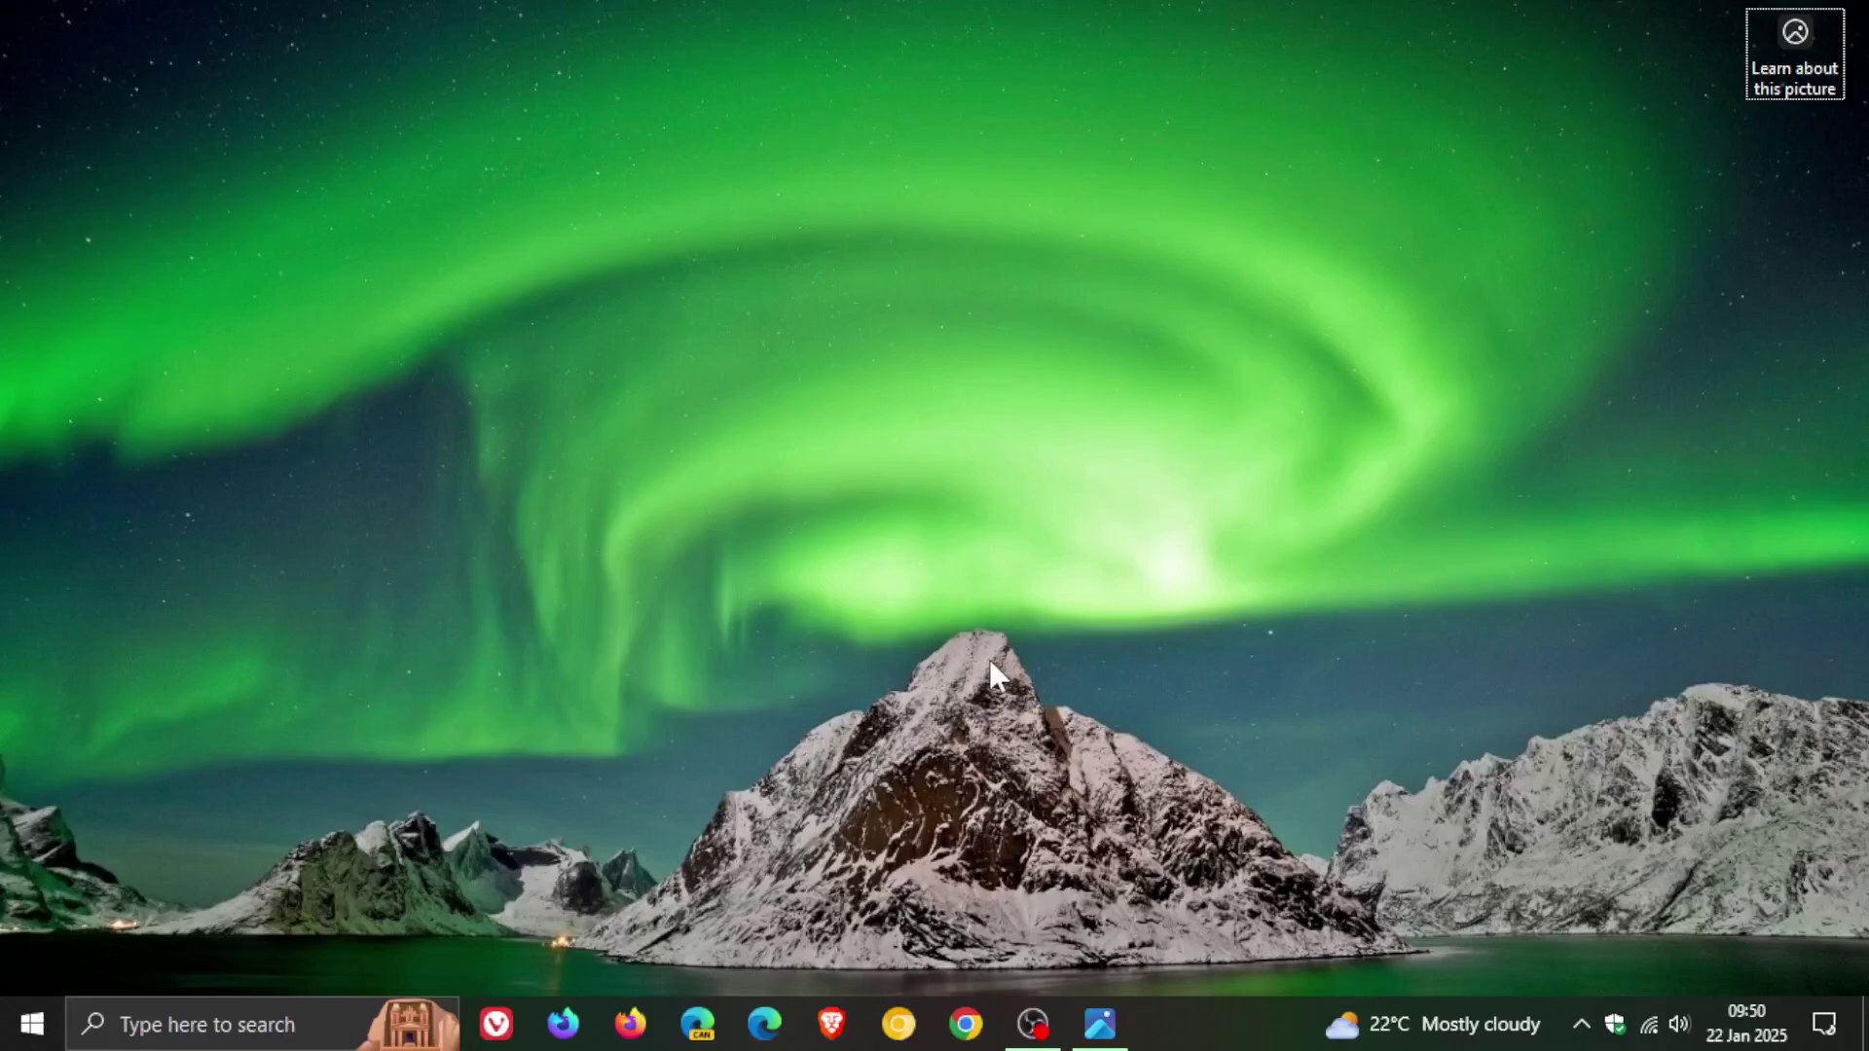
Open Settings from the Start menu and go to Update & Security's Windows Update page.
click(31, 1022)
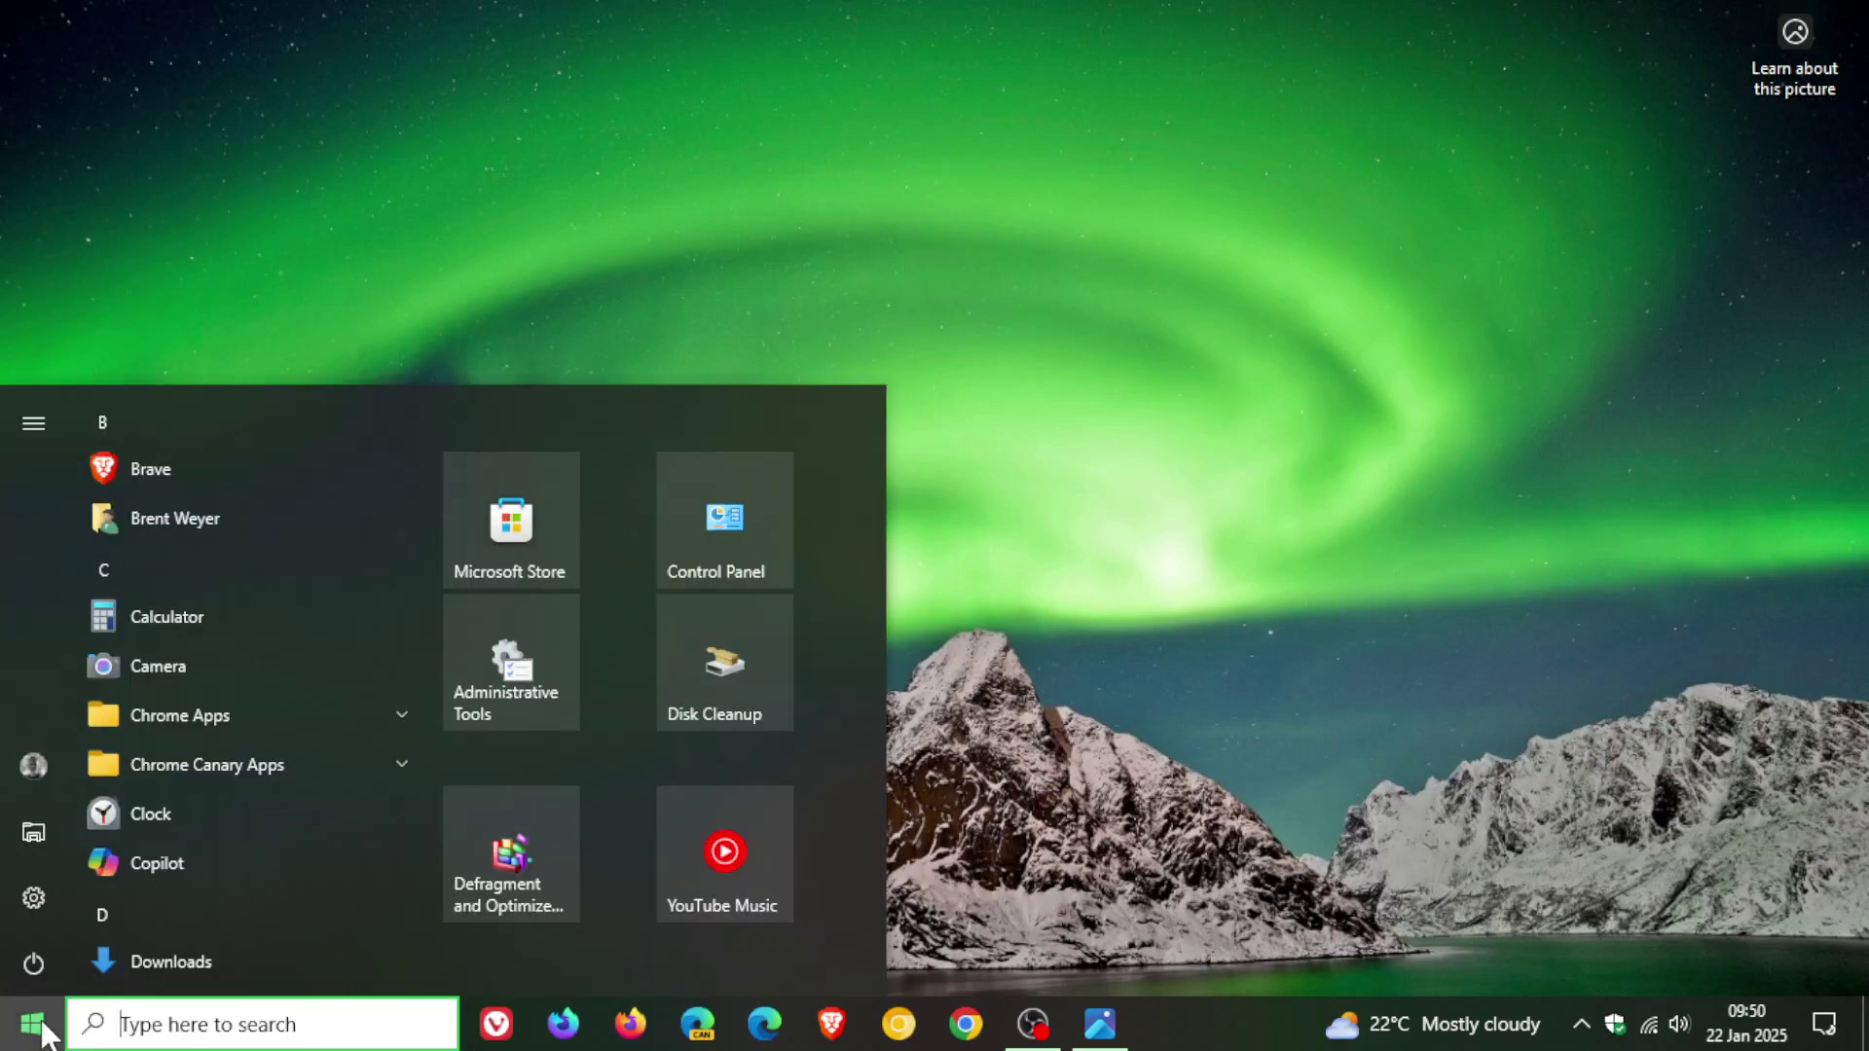
click(29, 893)
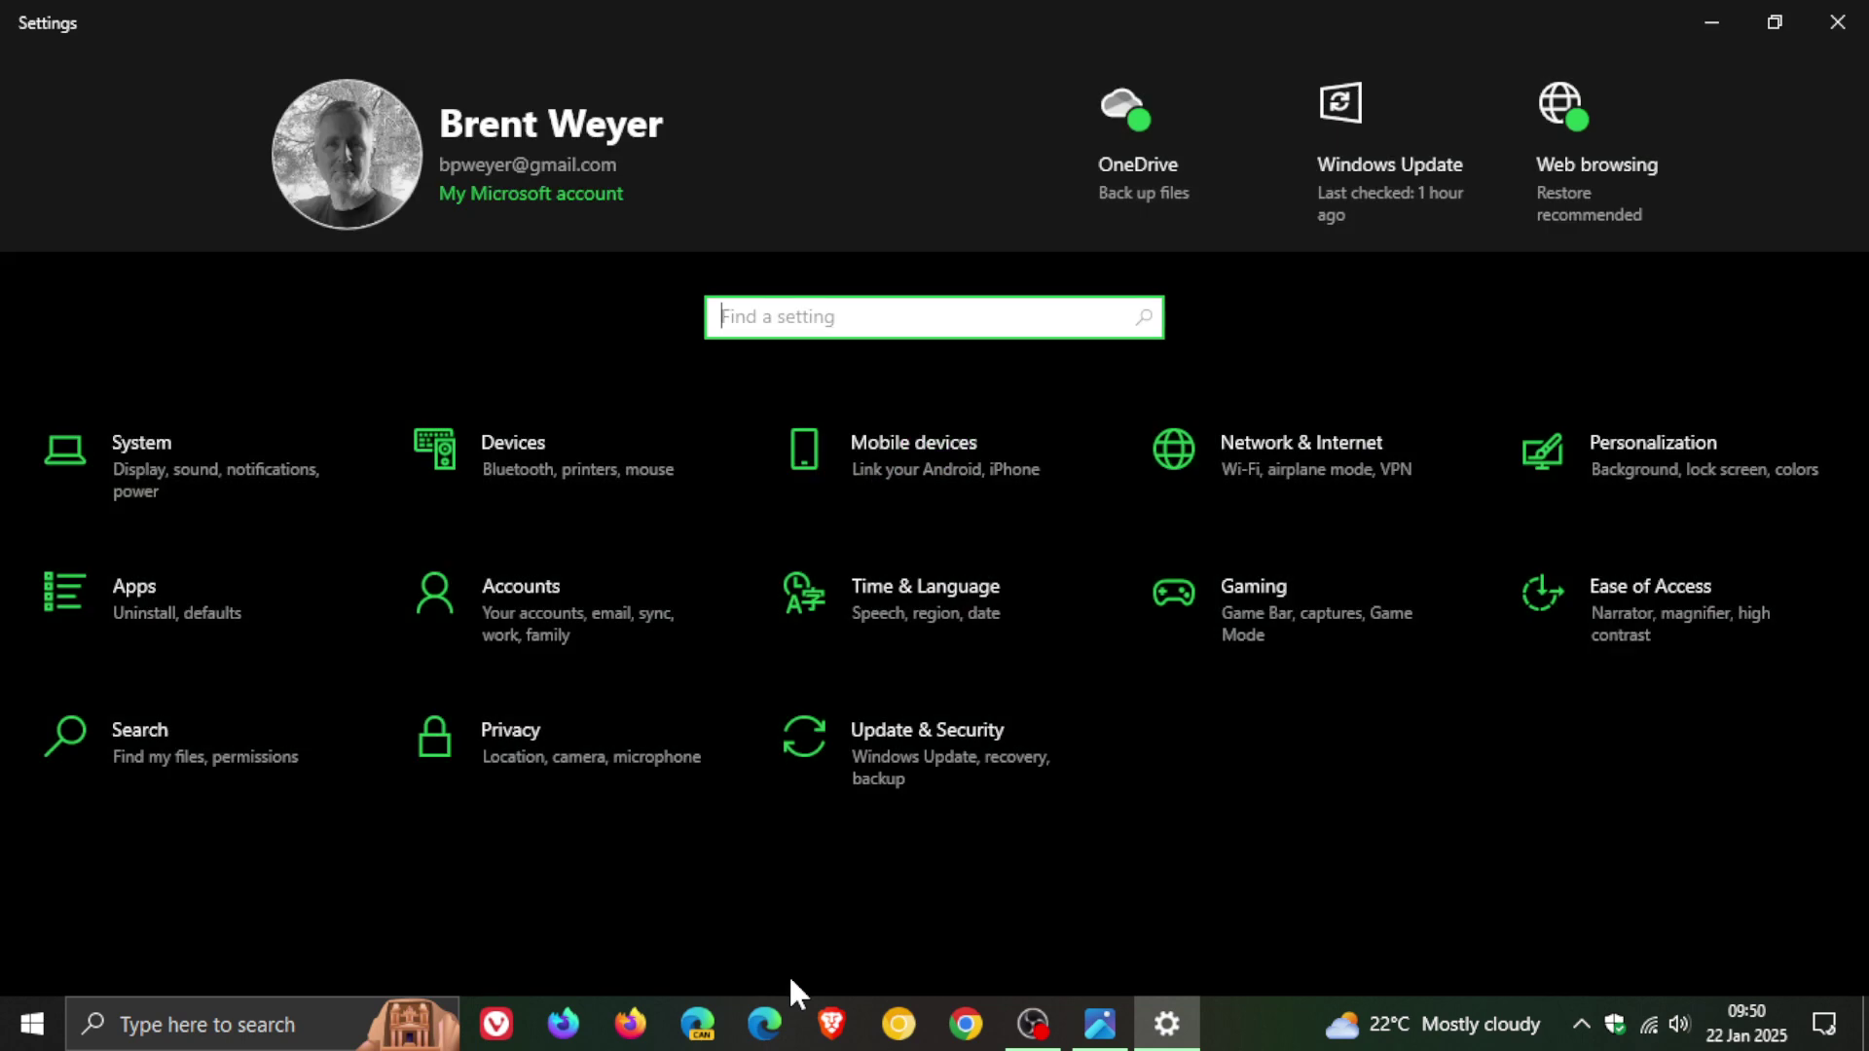
click(924, 743)
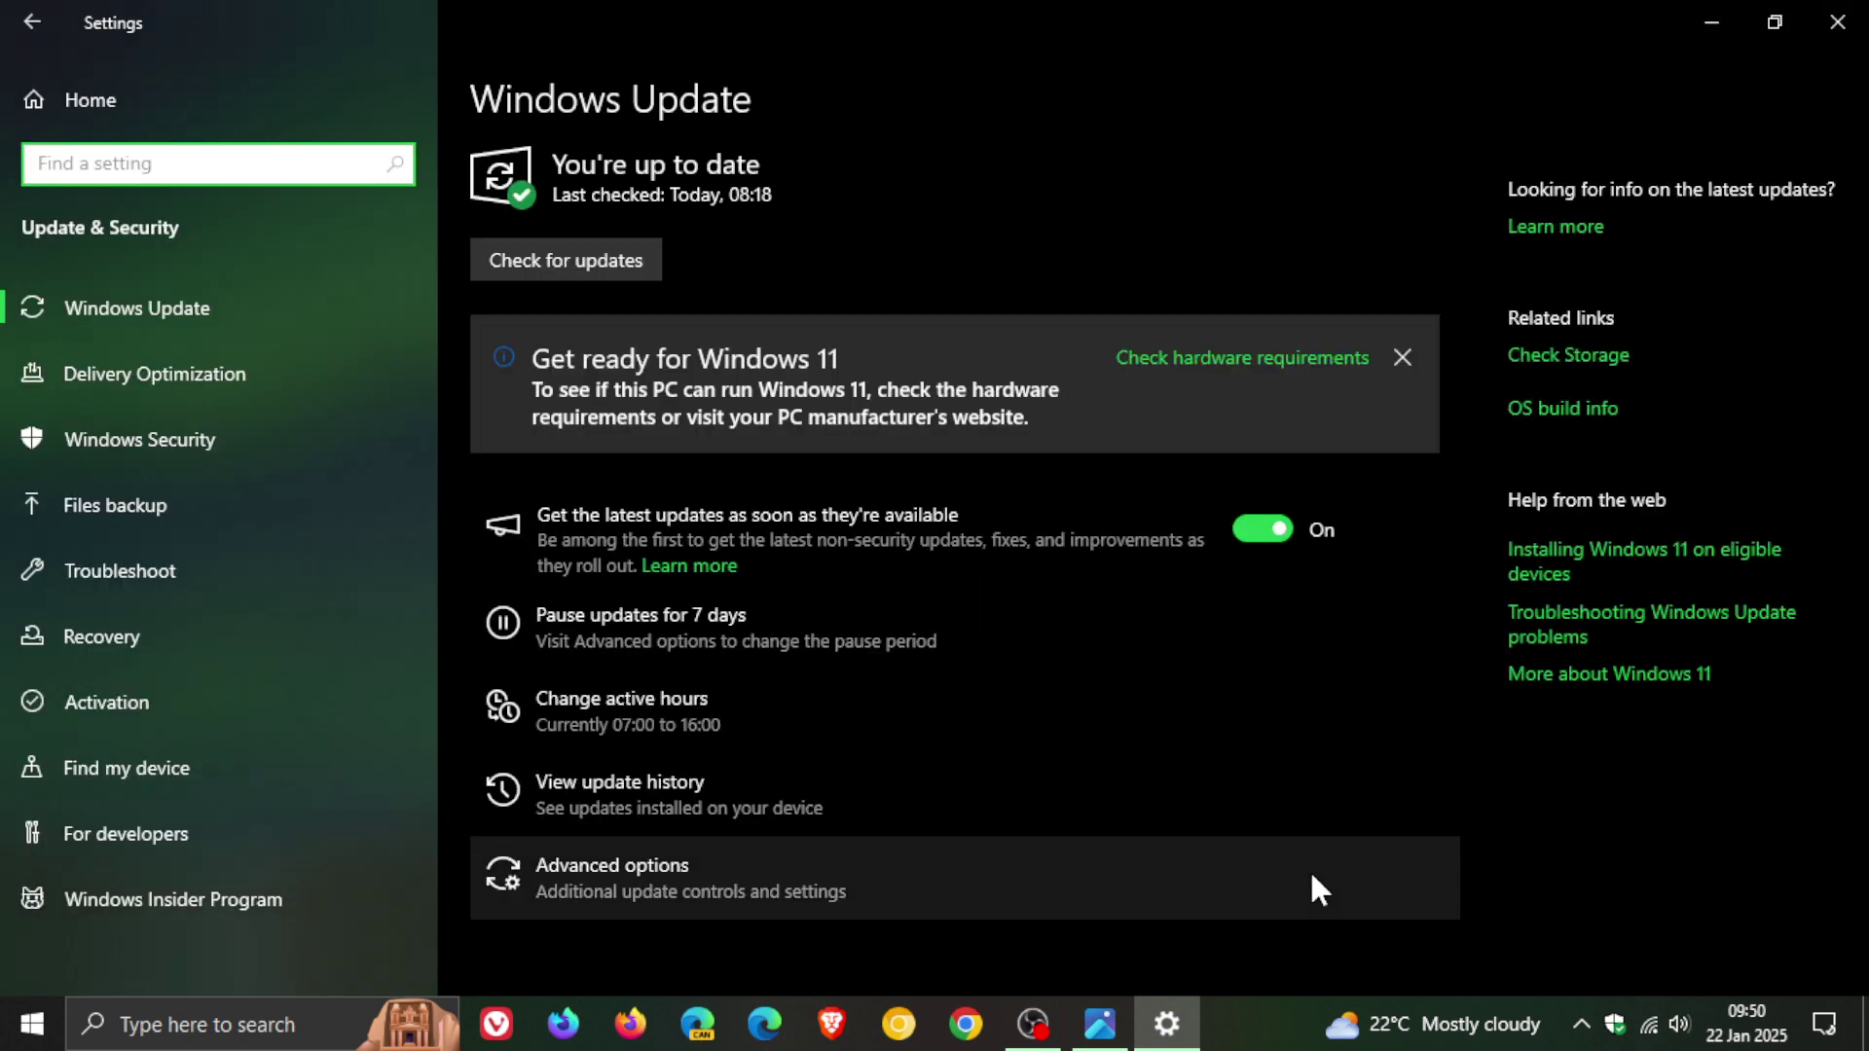
Open and scroll through the installed update history, then minimize Settings.
click(691, 792)
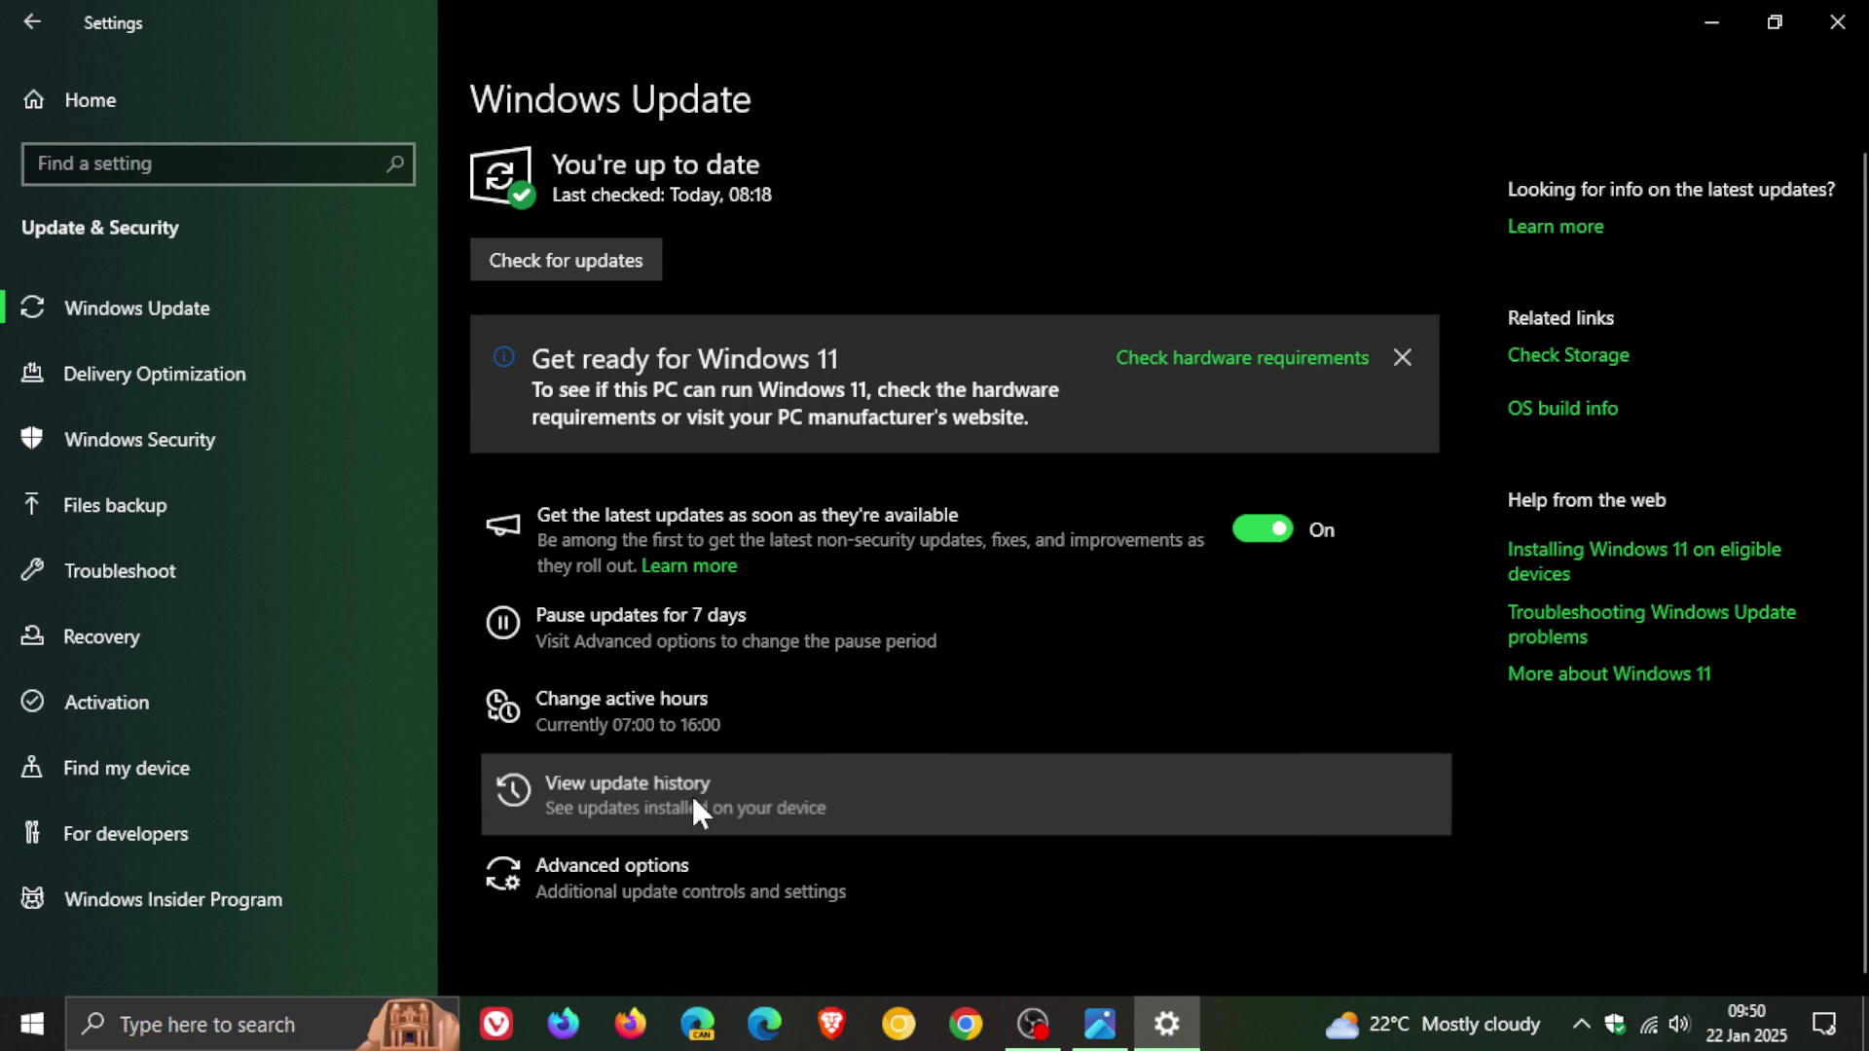
scroll(1326, 555, down, 2)
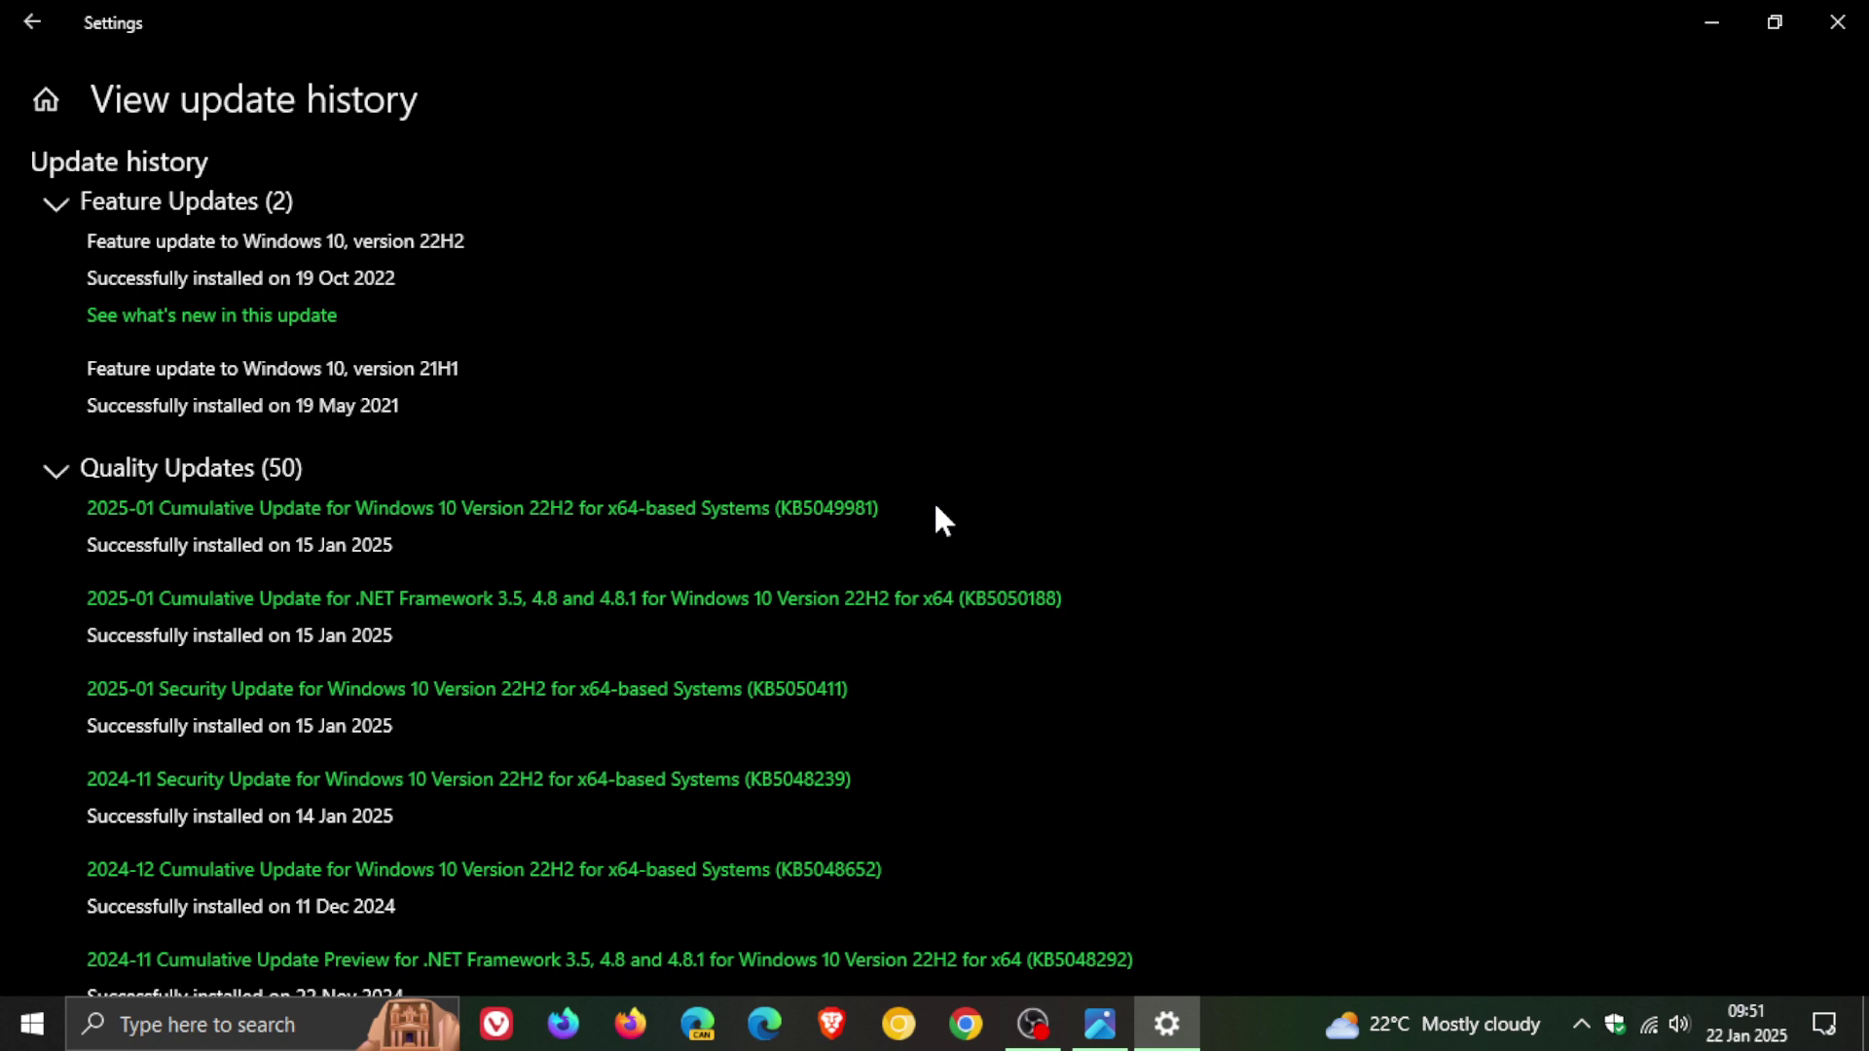
click(1711, 14)
View the SgrmBroker access-denied (0x80070005) error screenshot from the taskbar, then minimize it.
click(1098, 1027)
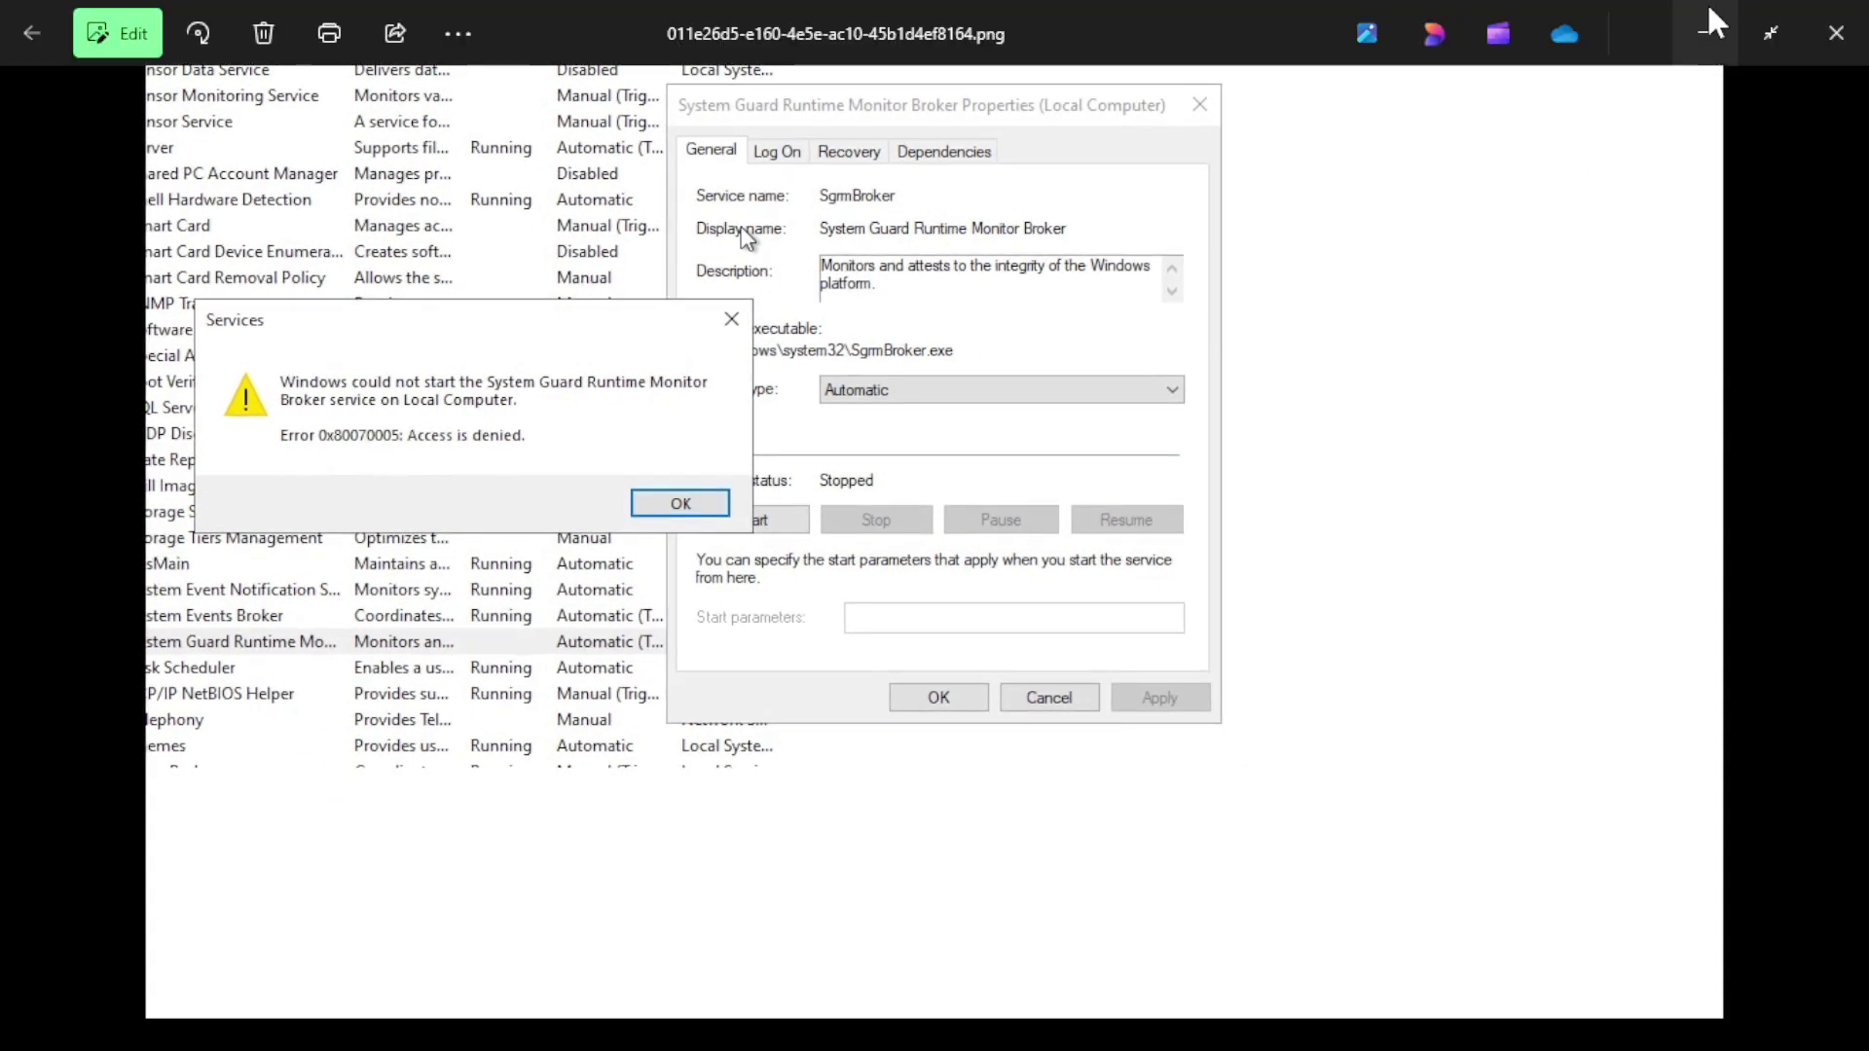
click(1708, 12)
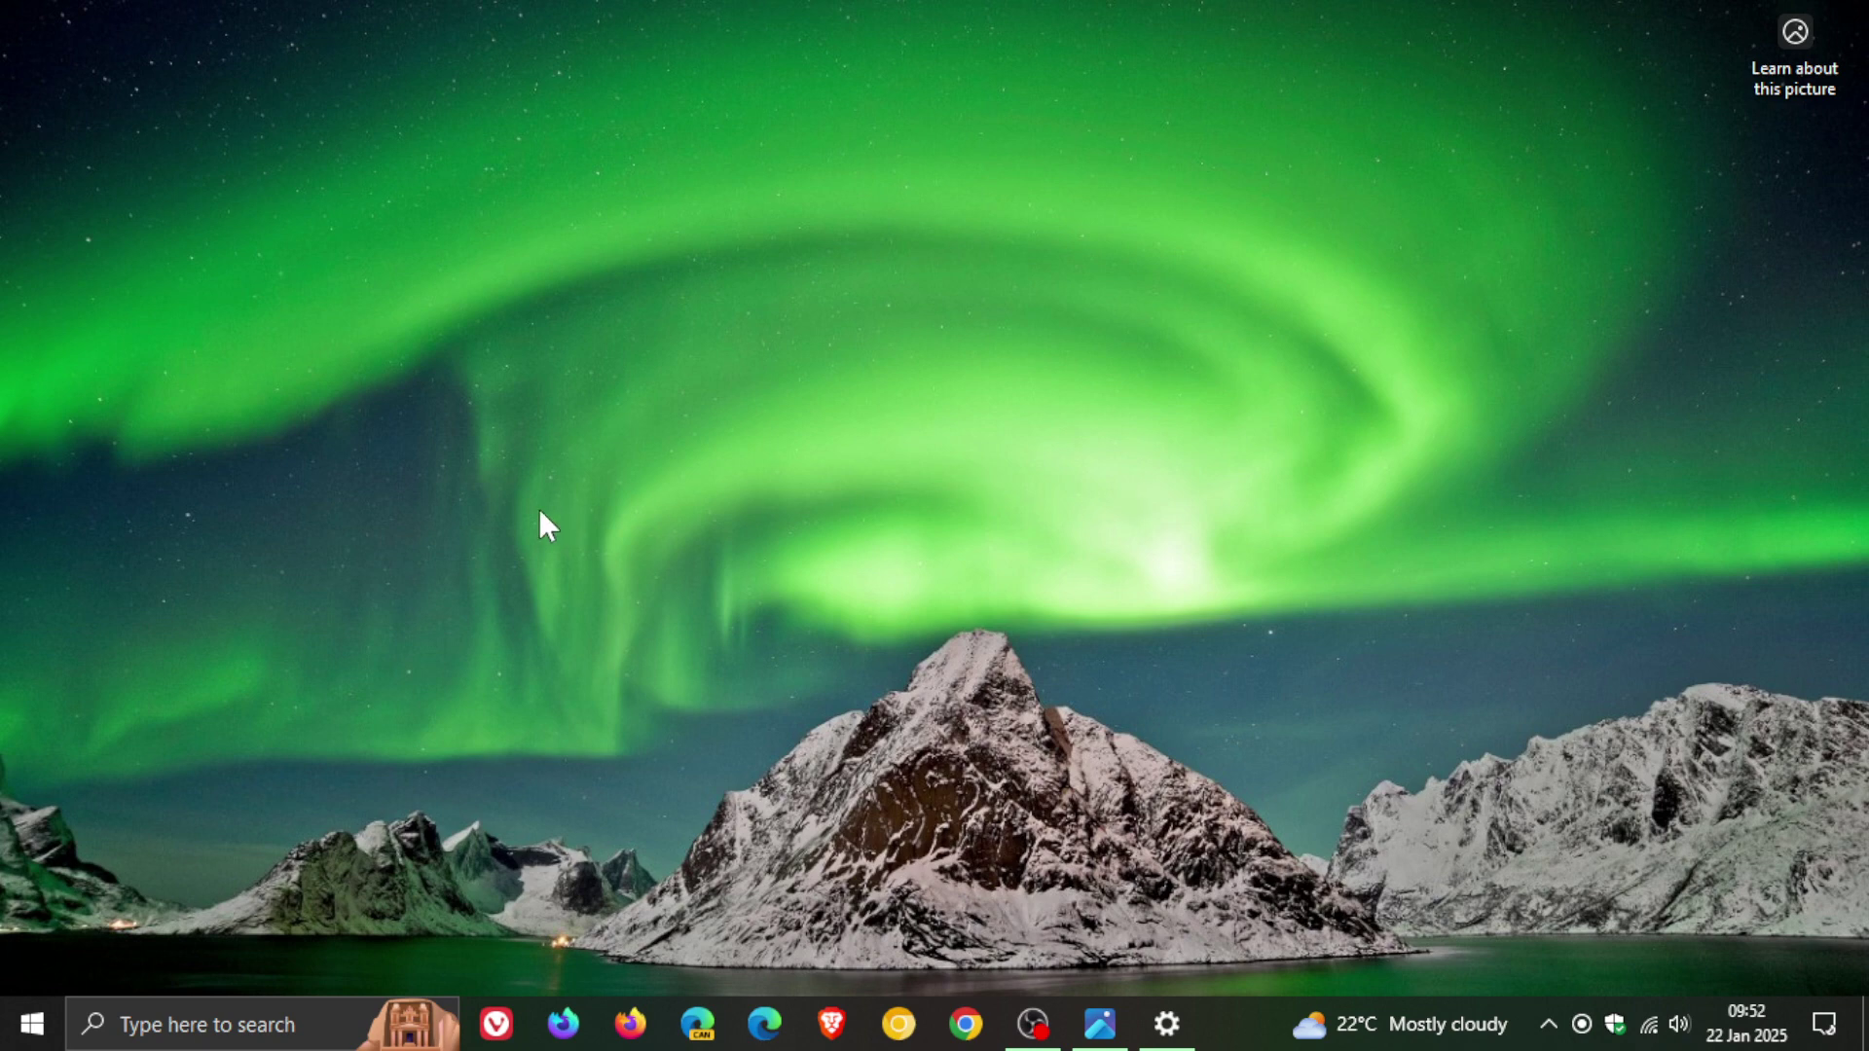
Launch Services from Administrative Tools and scroll down to System Guard Runtime Monitor Broker.
click(32, 1023)
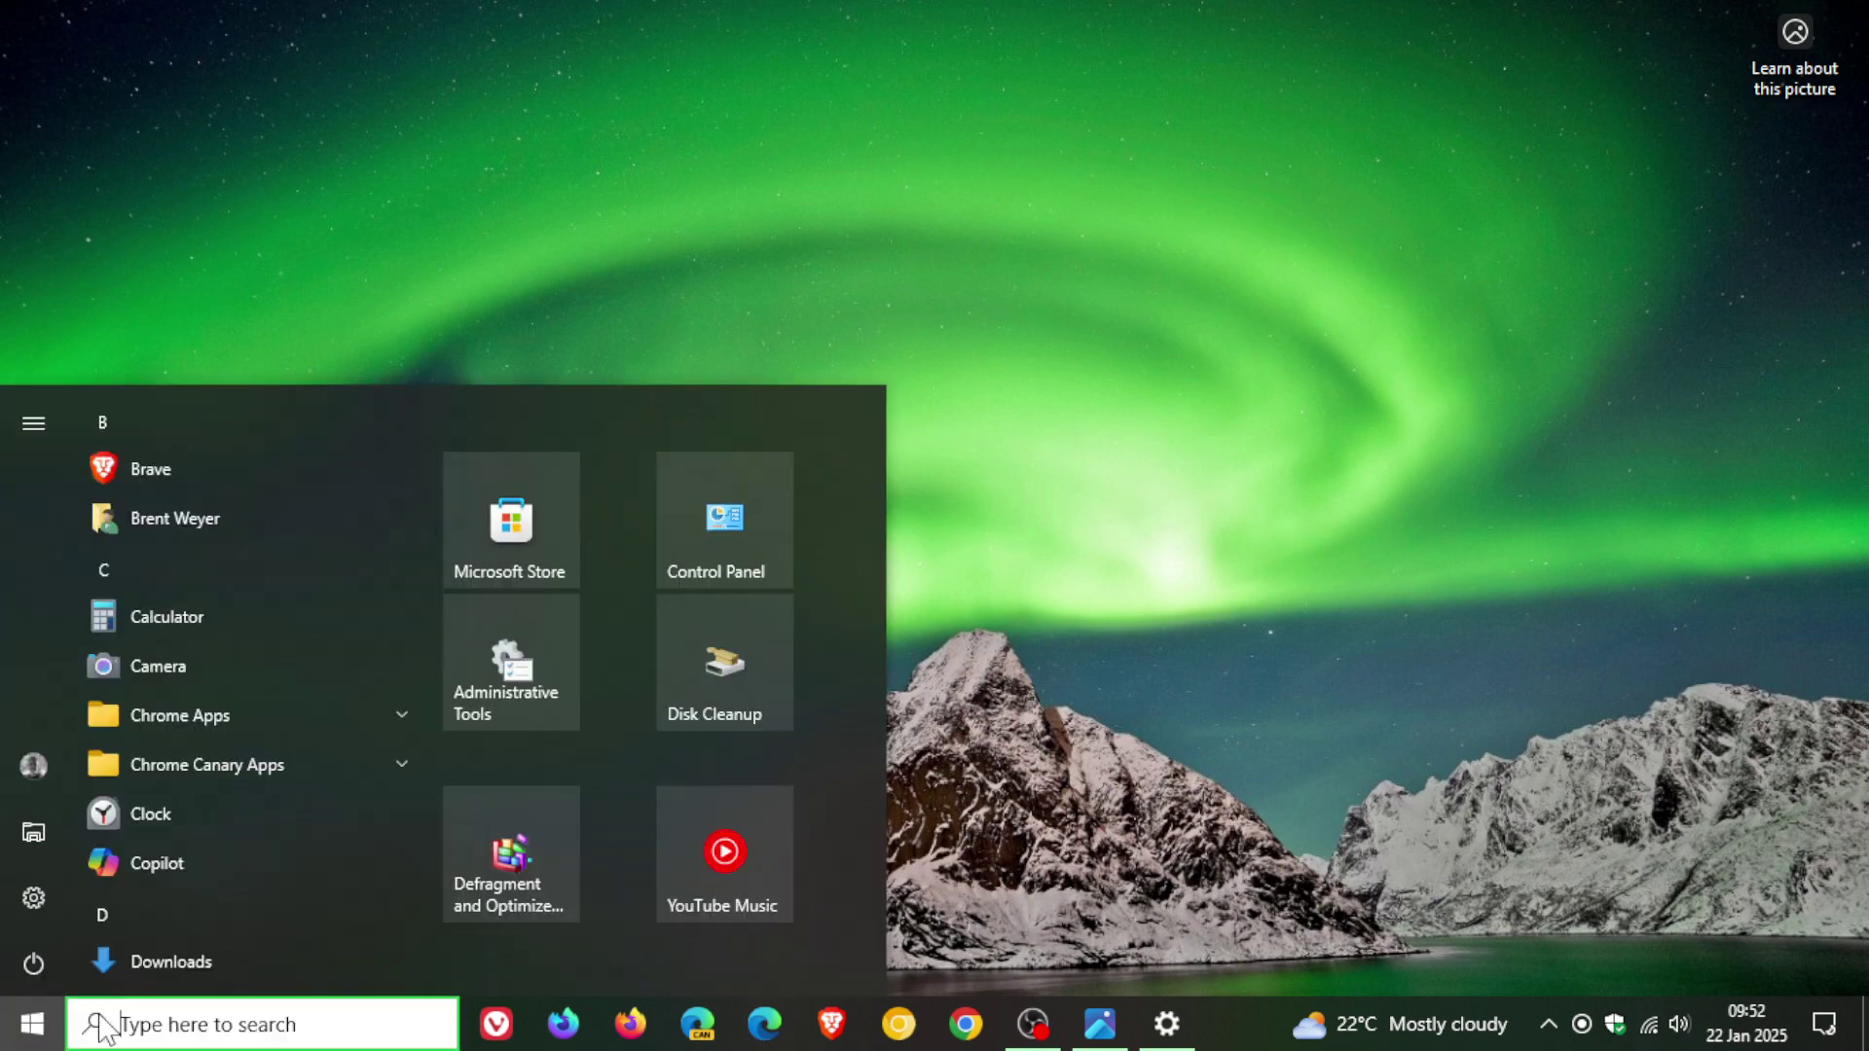
click(523, 681)
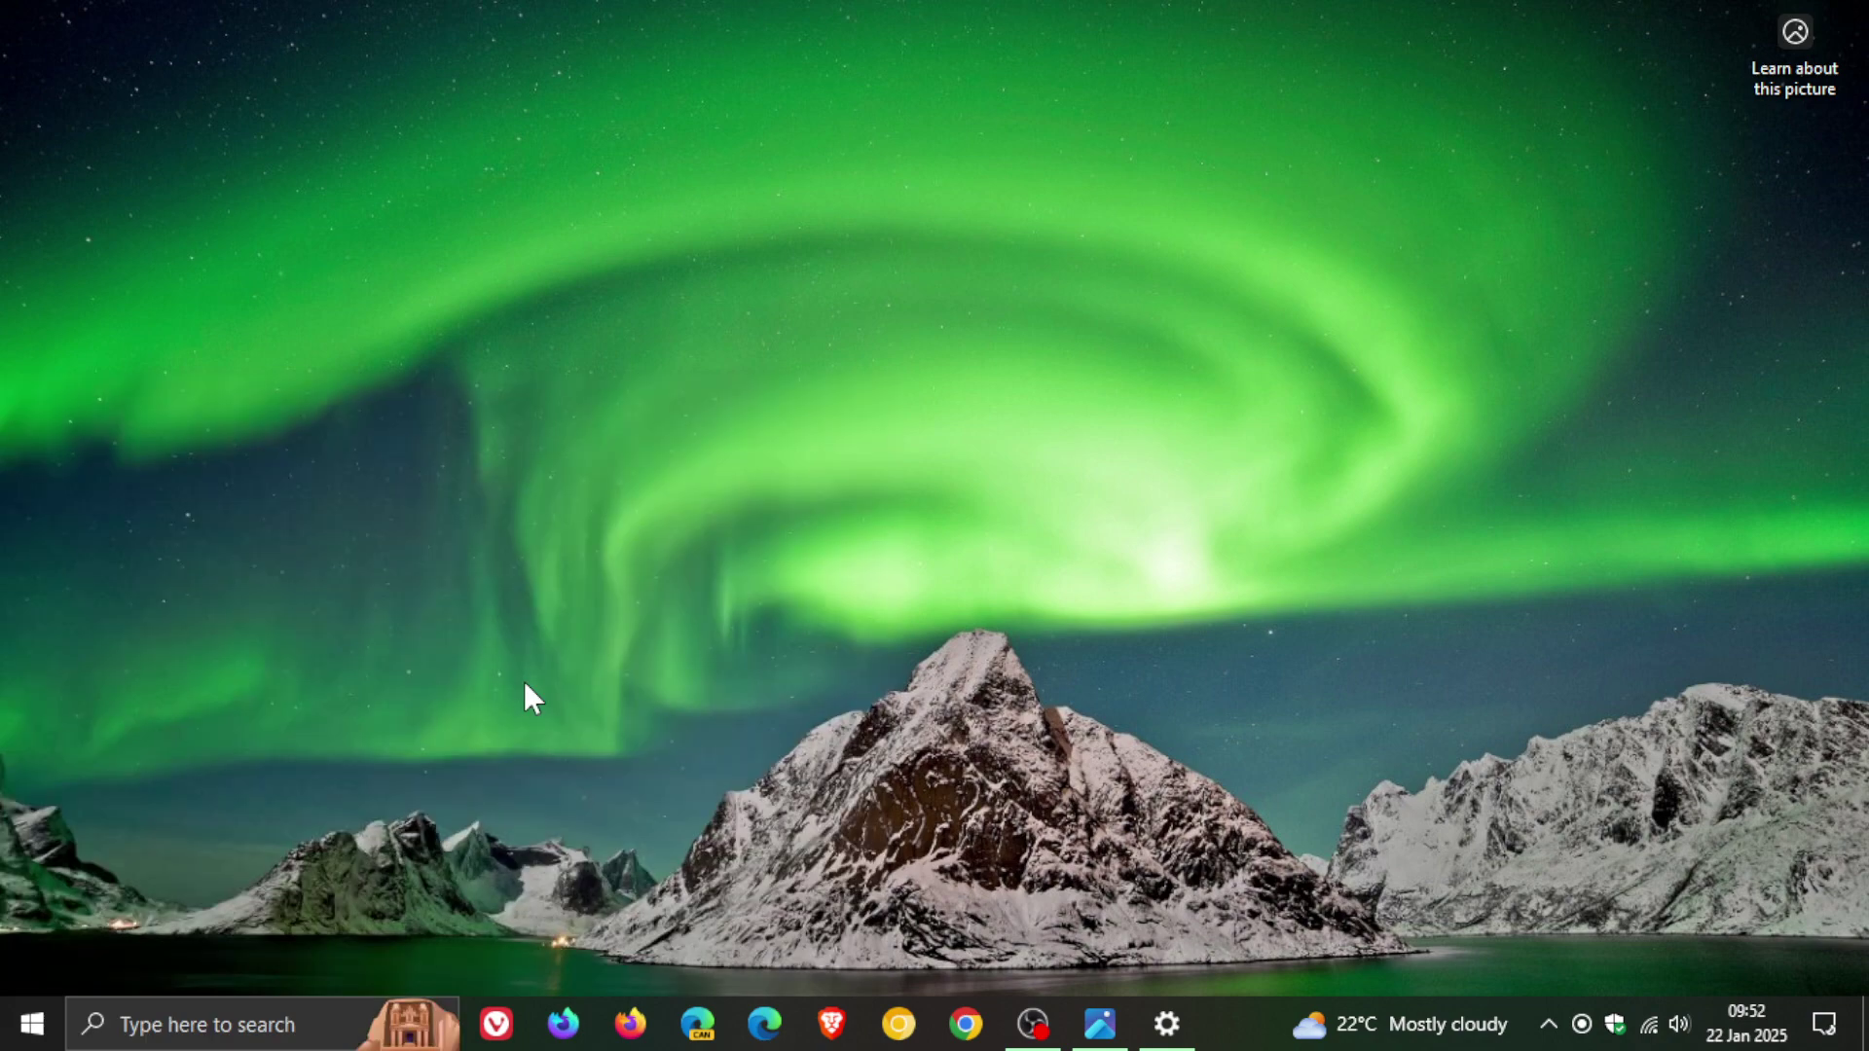
click(346, 372)
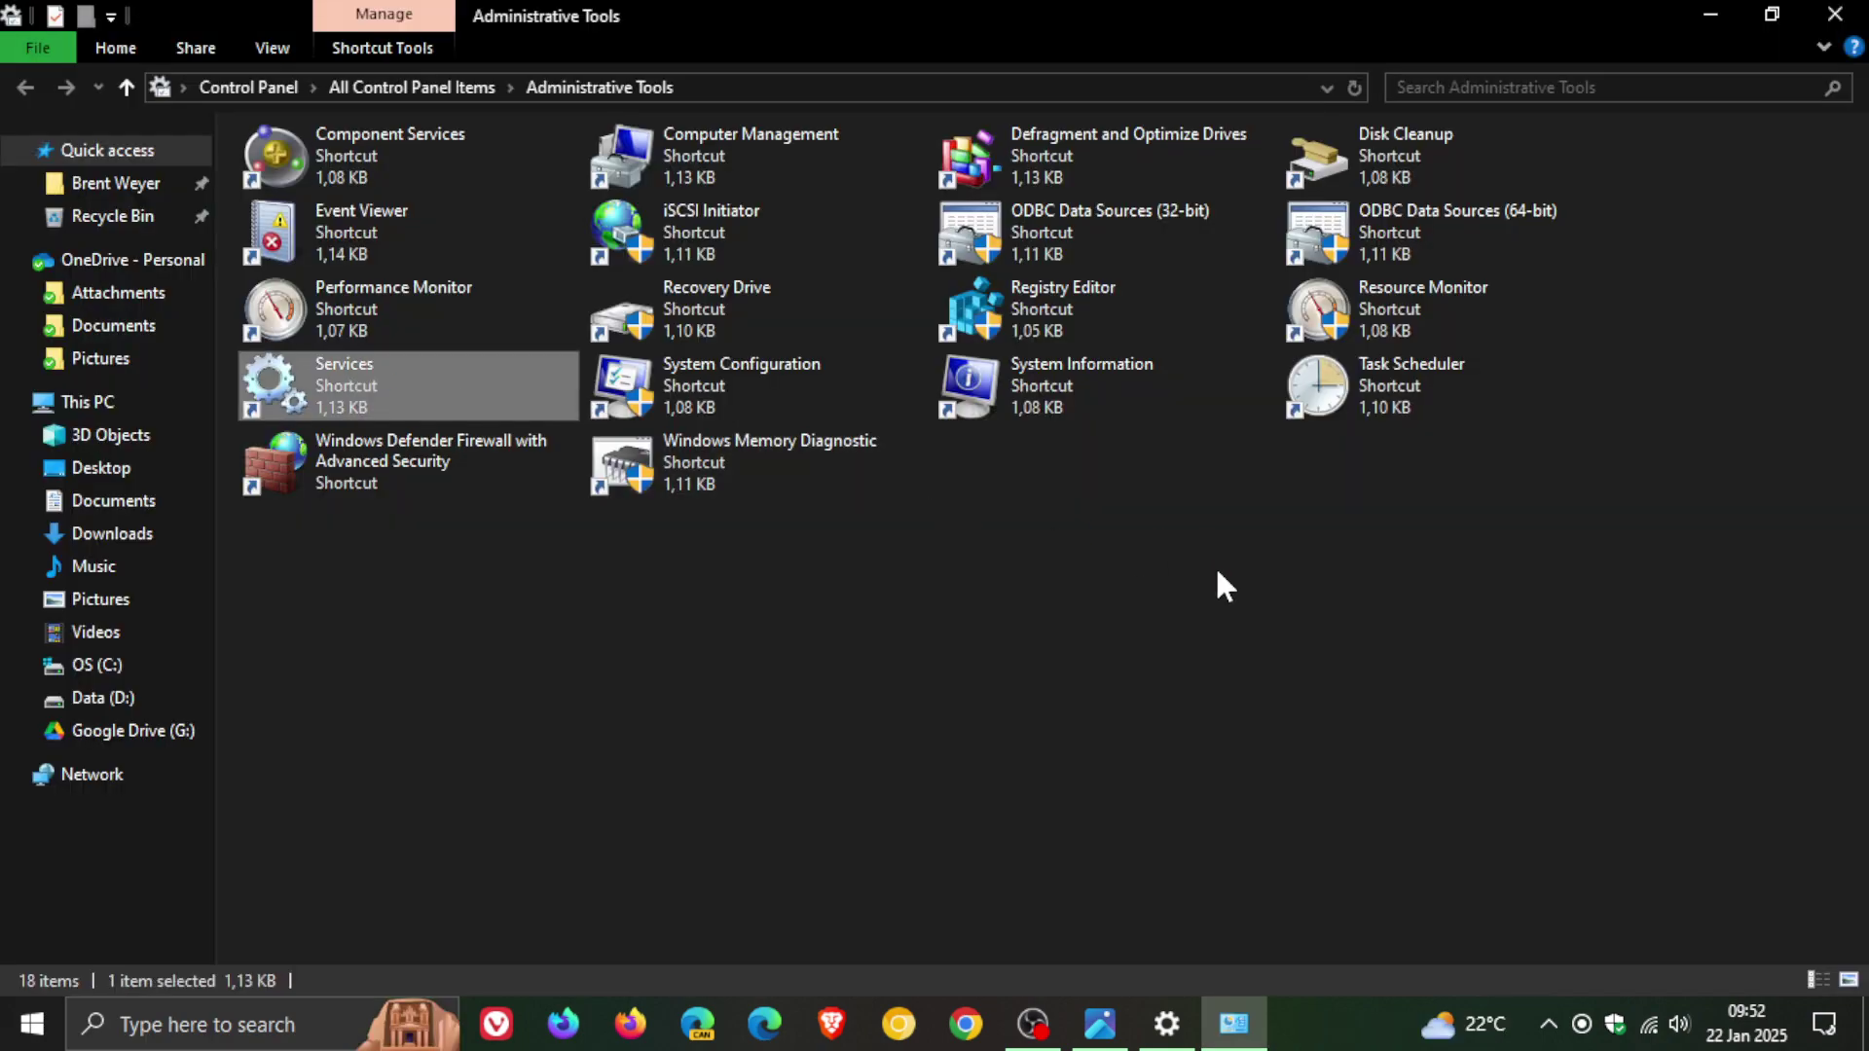
key(Return)
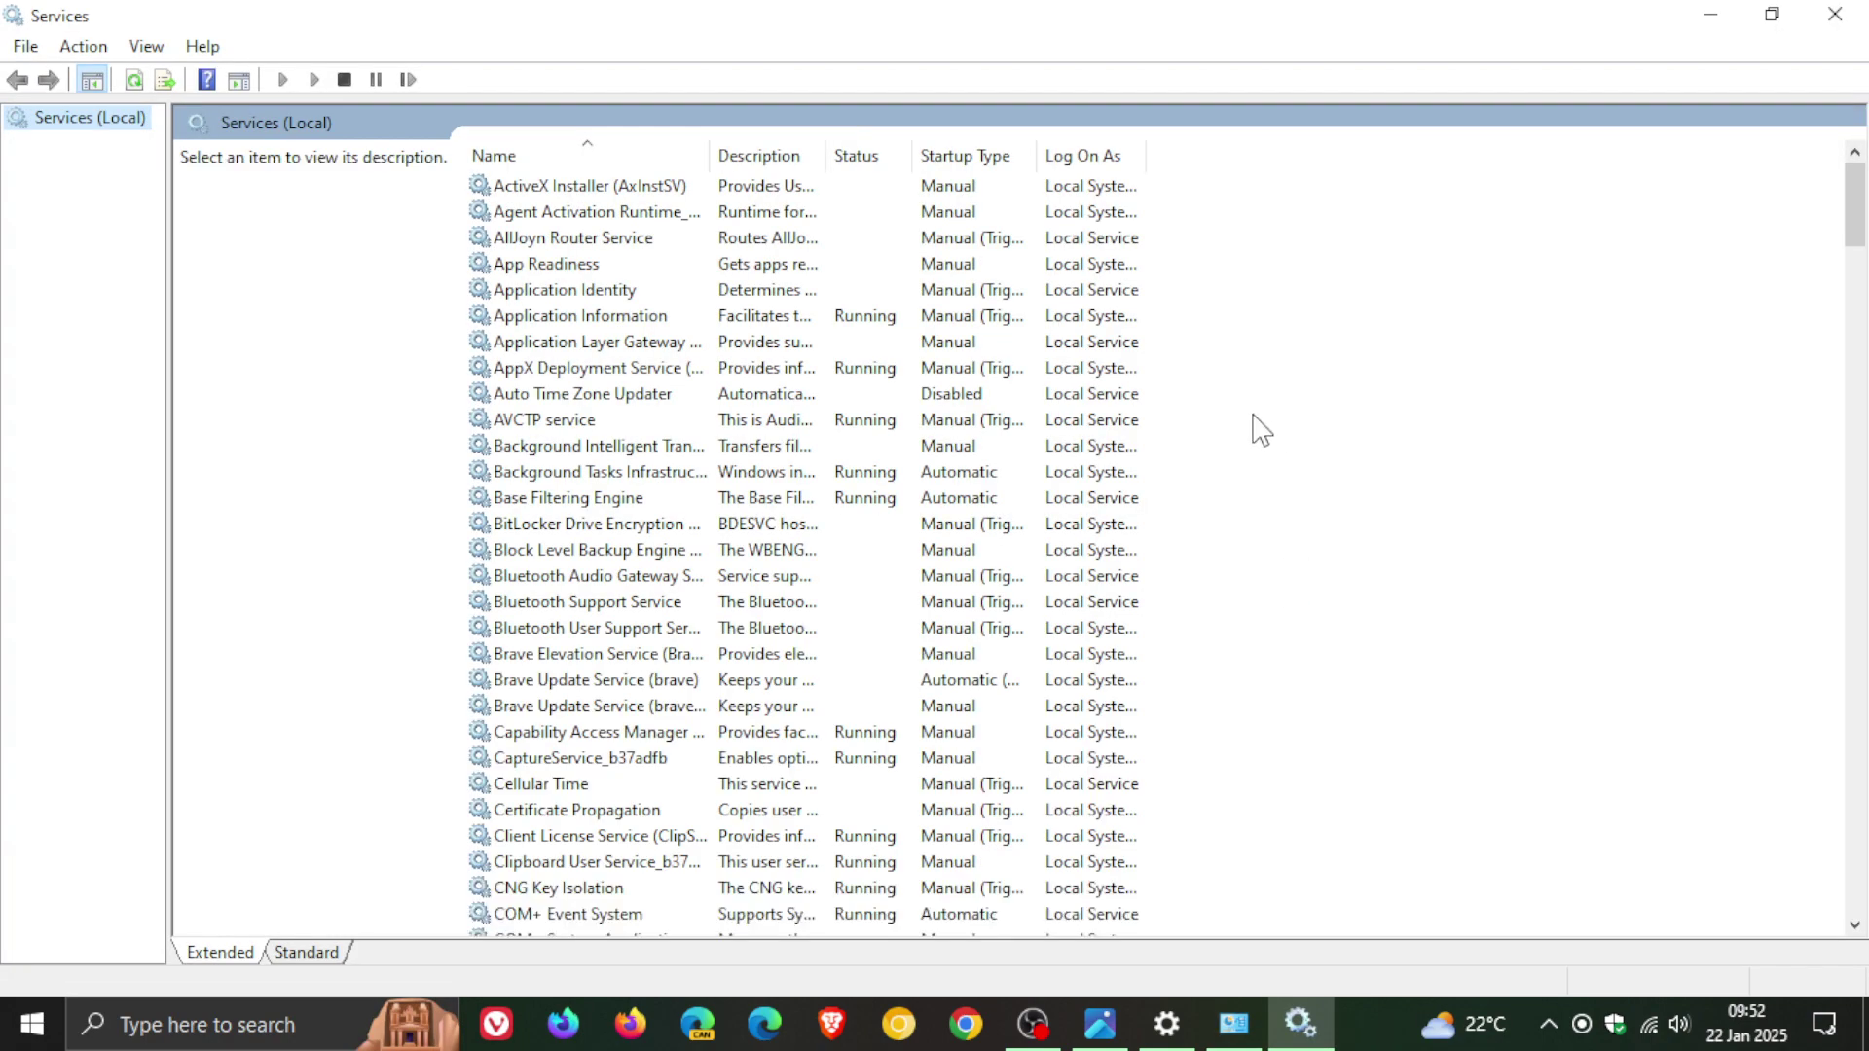
scroll(1261, 418, down, 12)
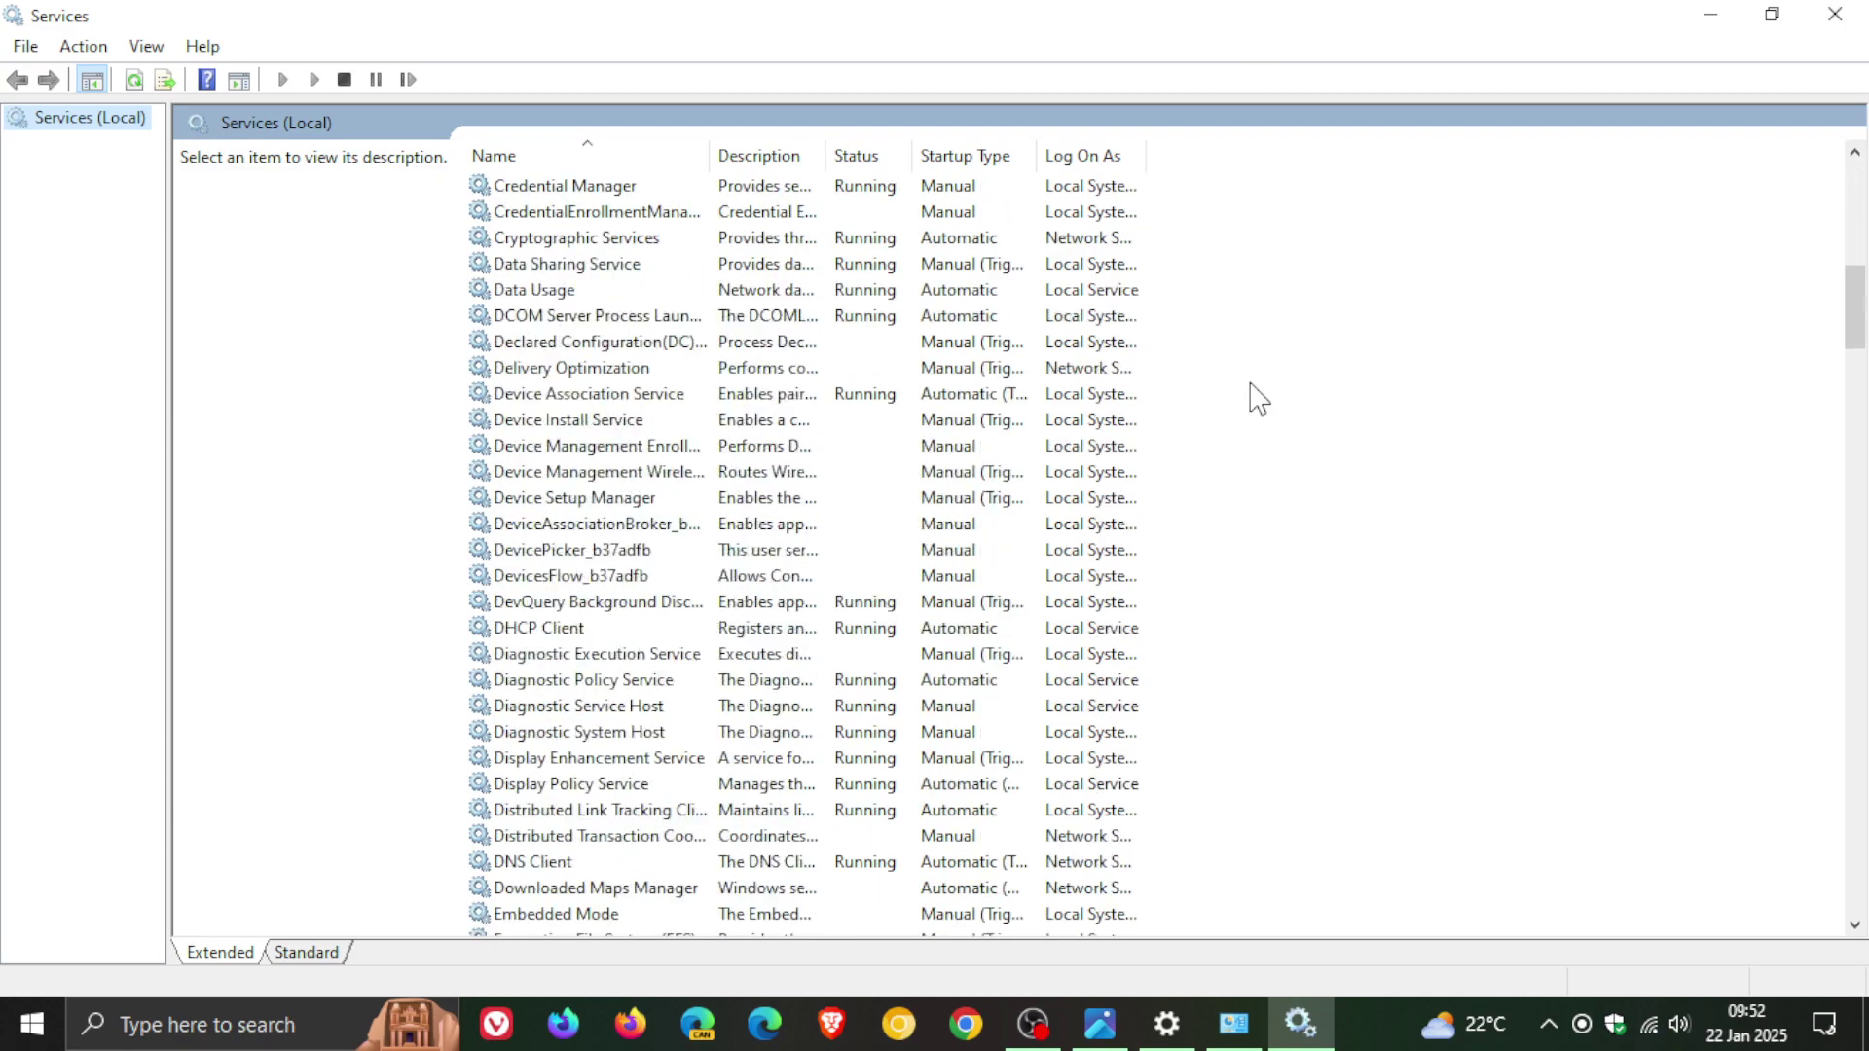
scroll(1258, 397, down, 20)
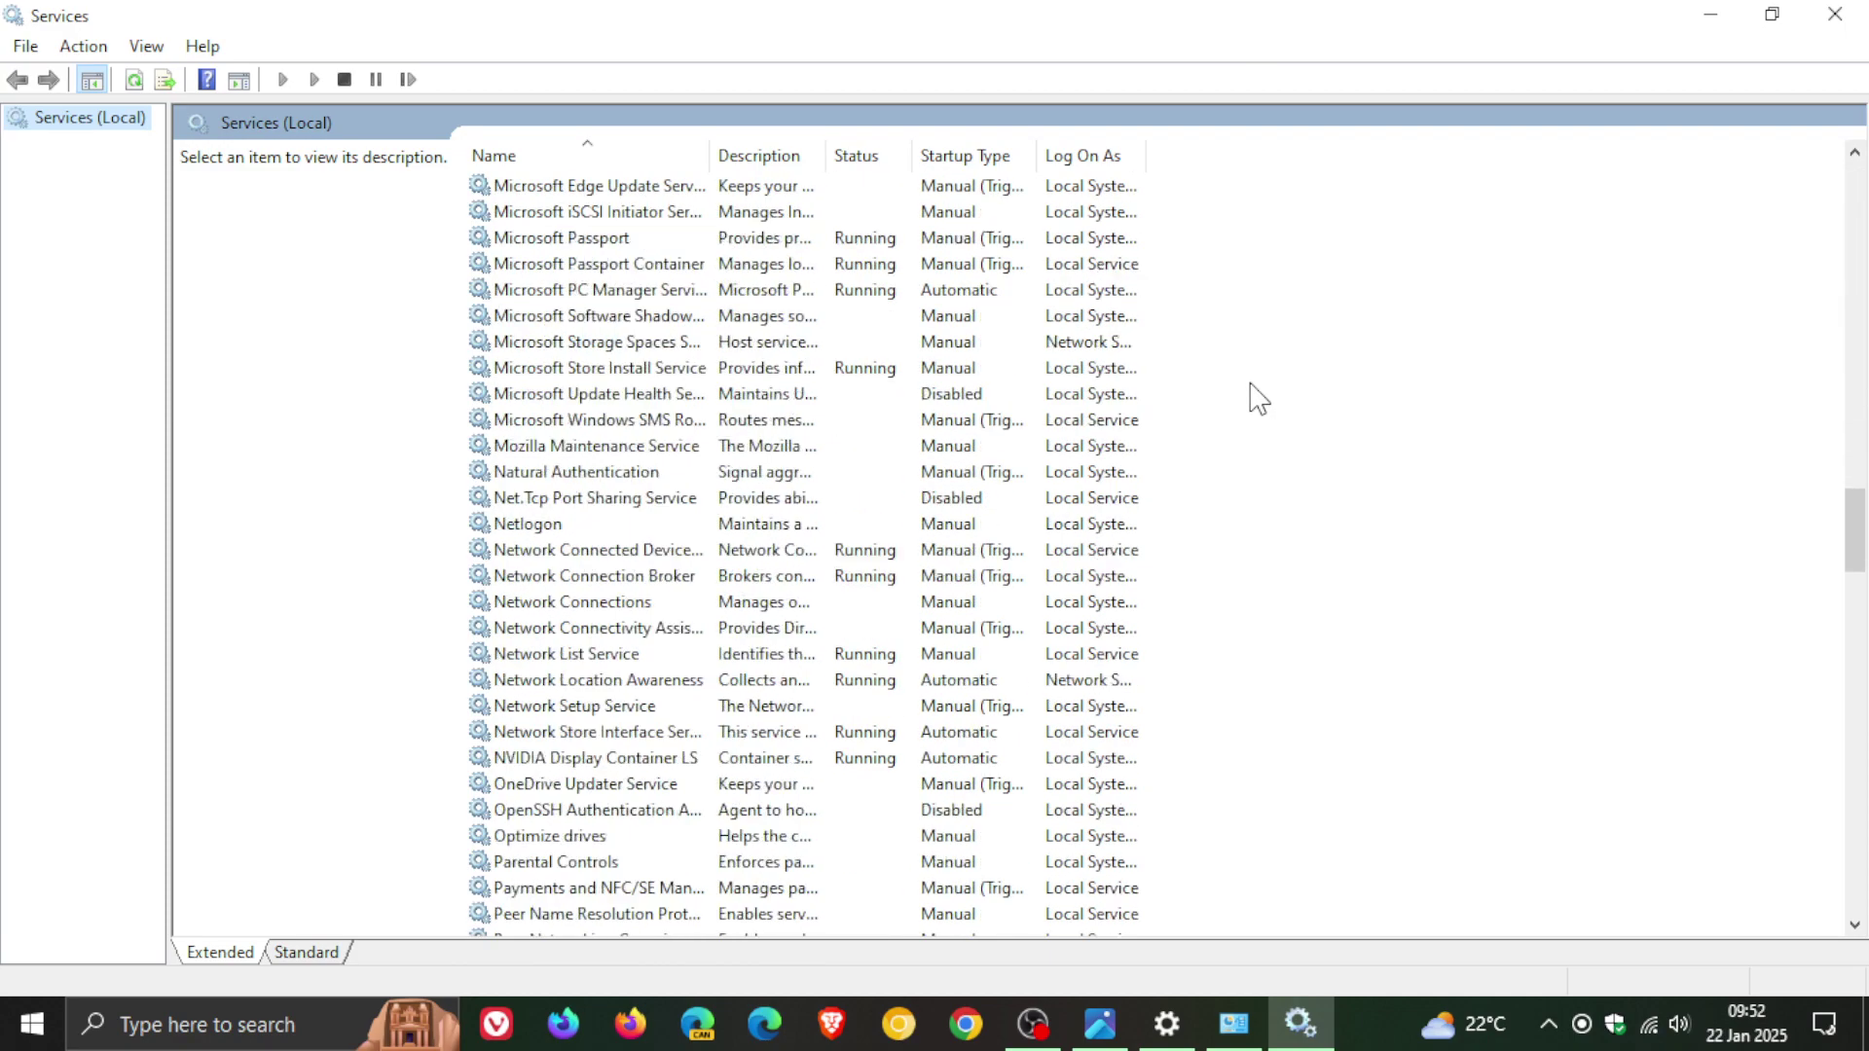
scroll(1259, 397, down, 19)
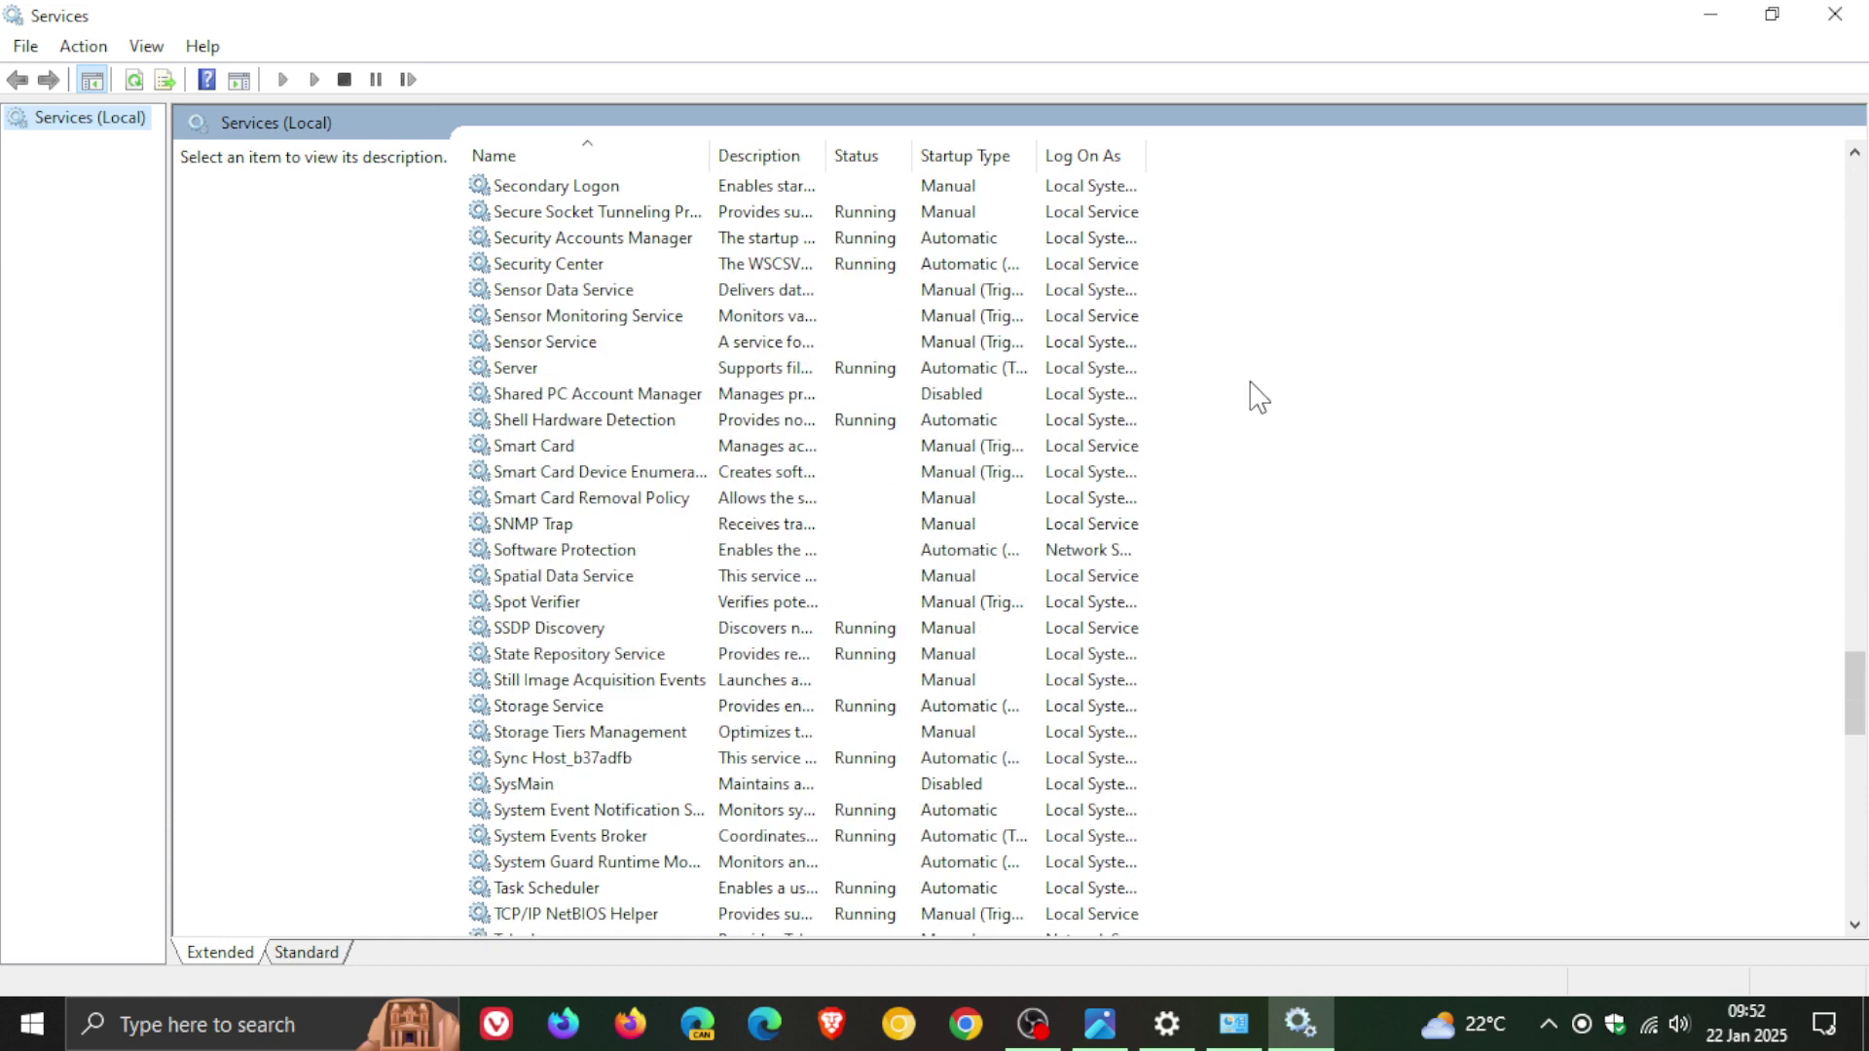
scroll(1259, 397, down, 2)
scroll(1259, 396, down, 3)
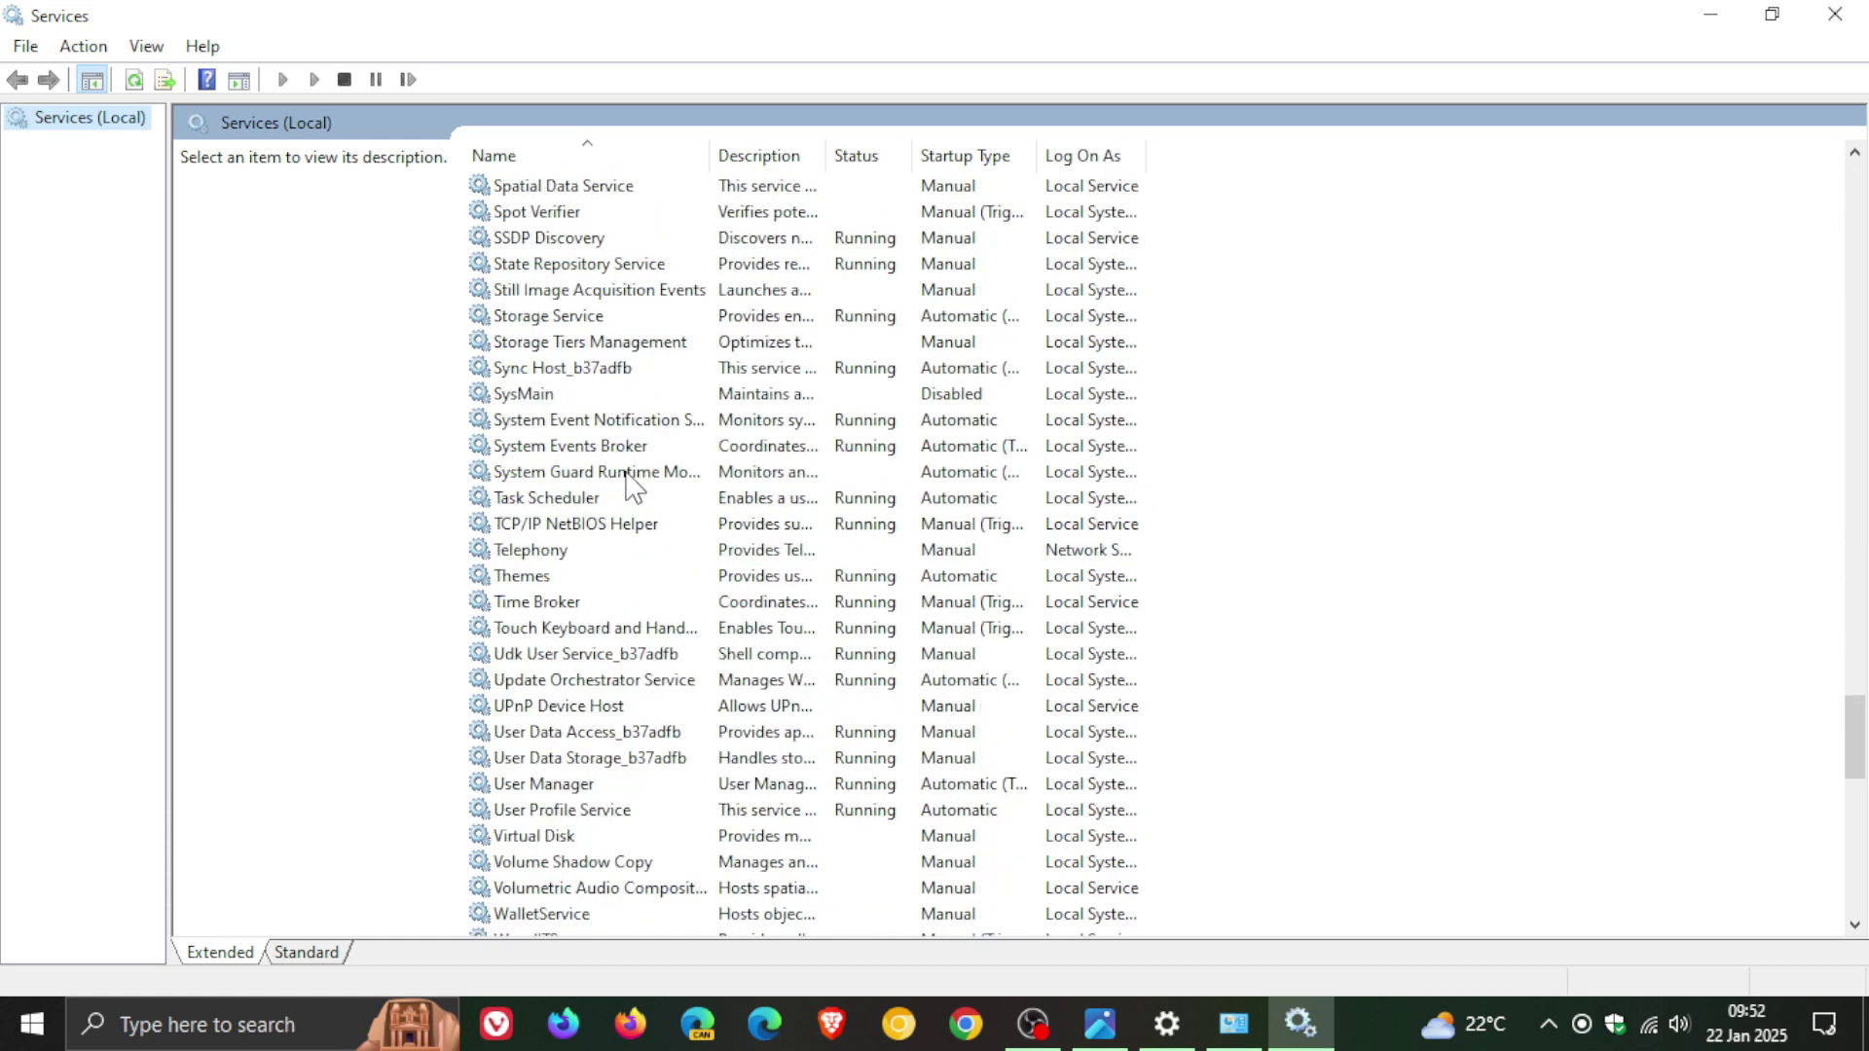
Review SgrmBroker's properties (stopped, Automatic Delayed Start), cancel without changes, and close Services.
double_click(633, 484)
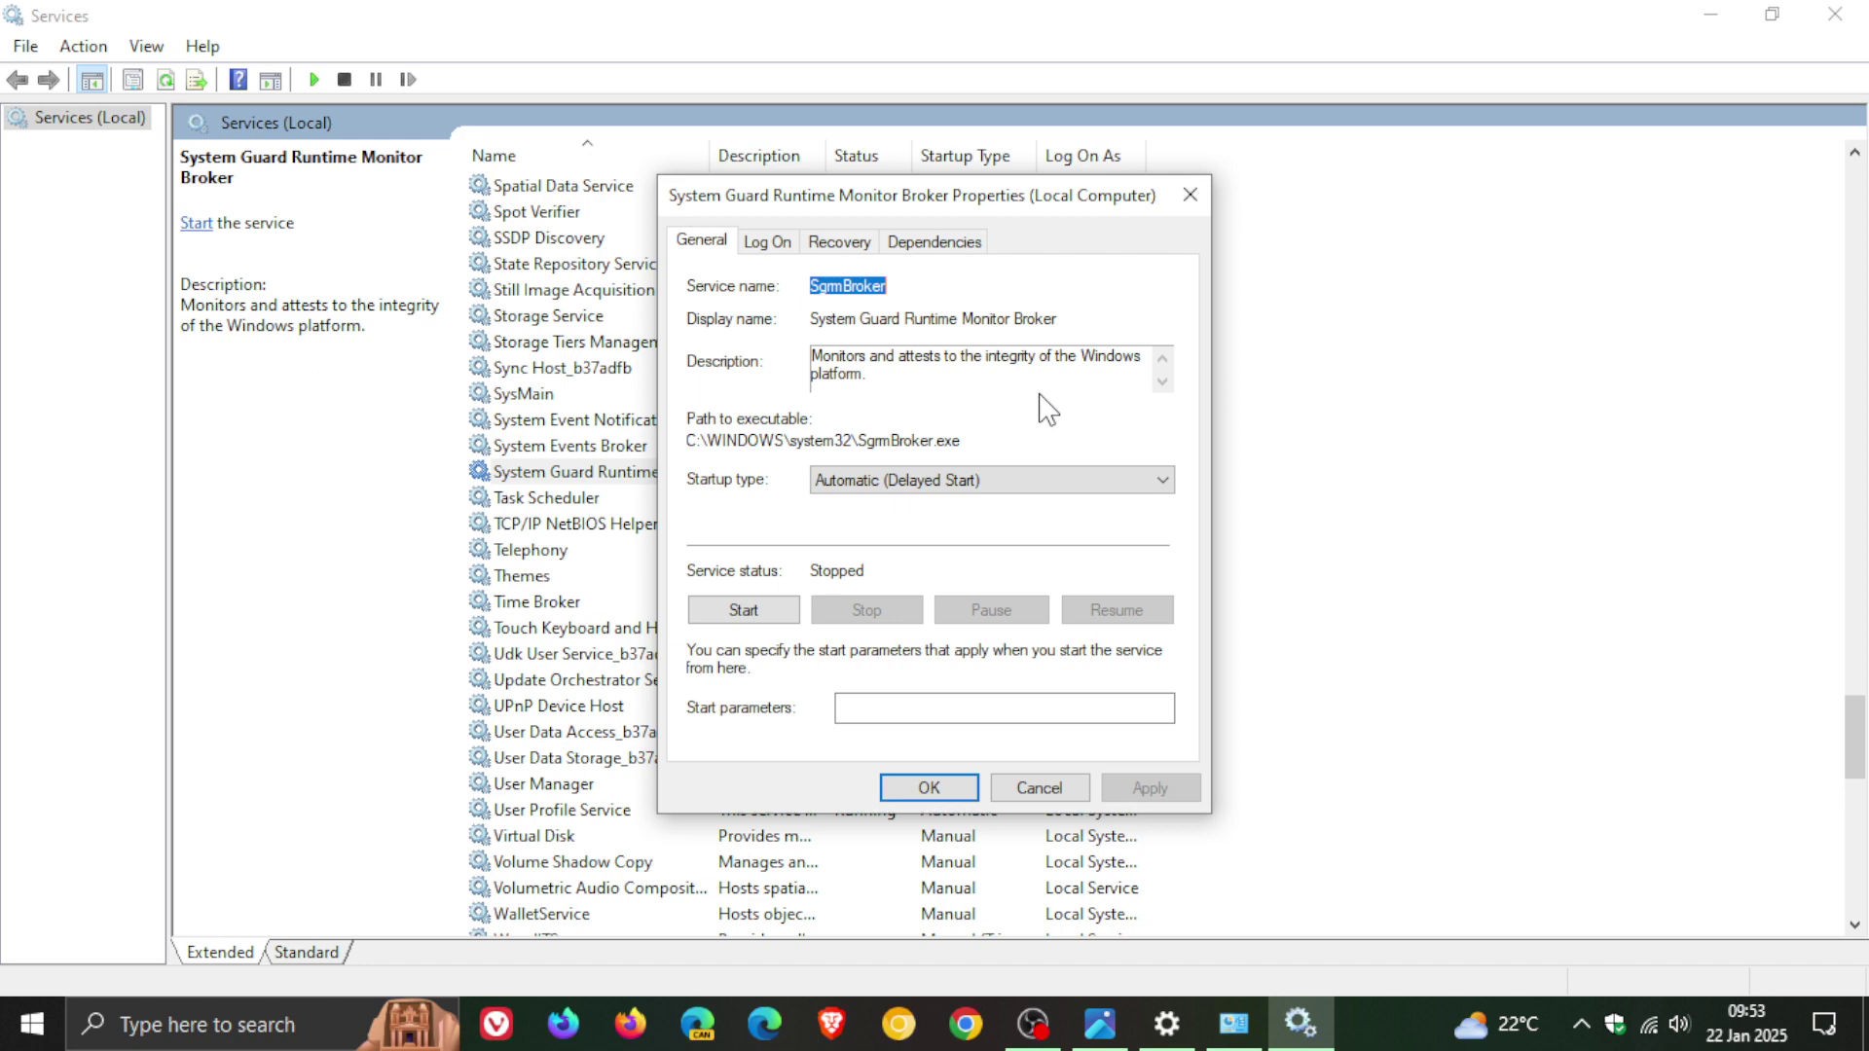
click(1029, 790)
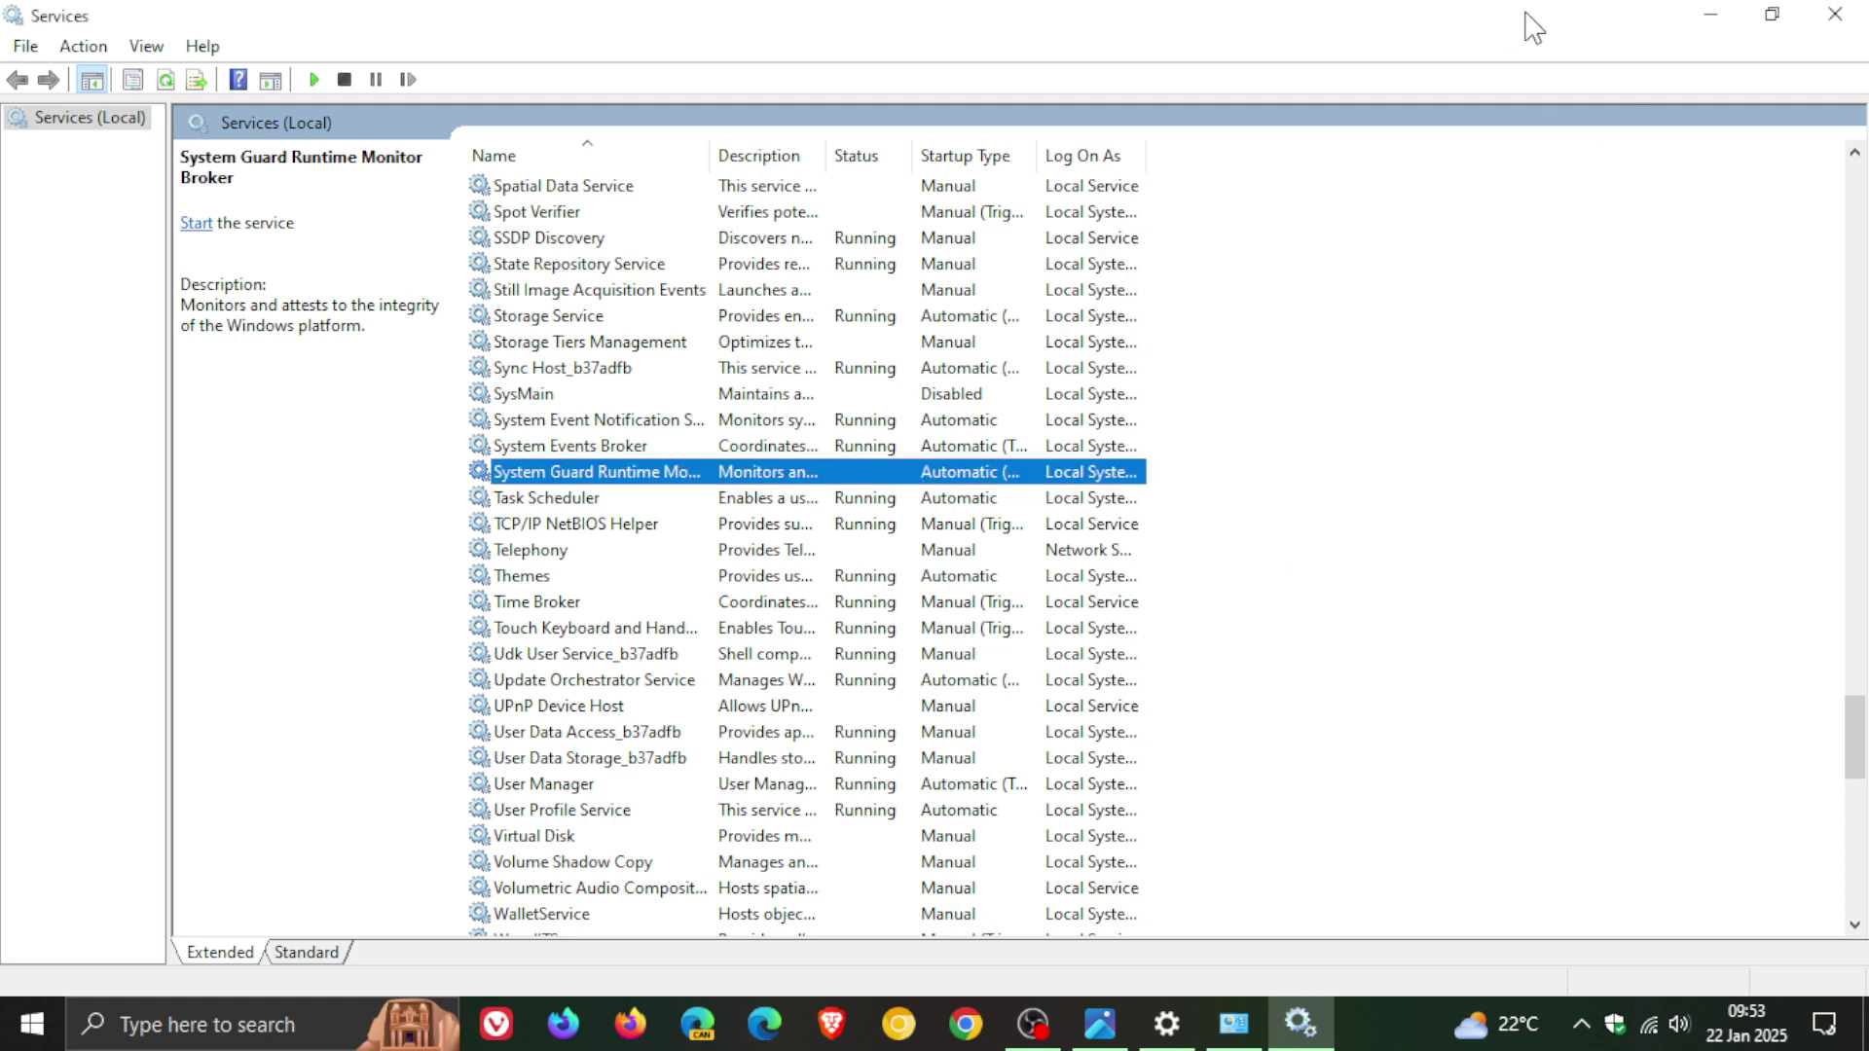
click(1834, 14)
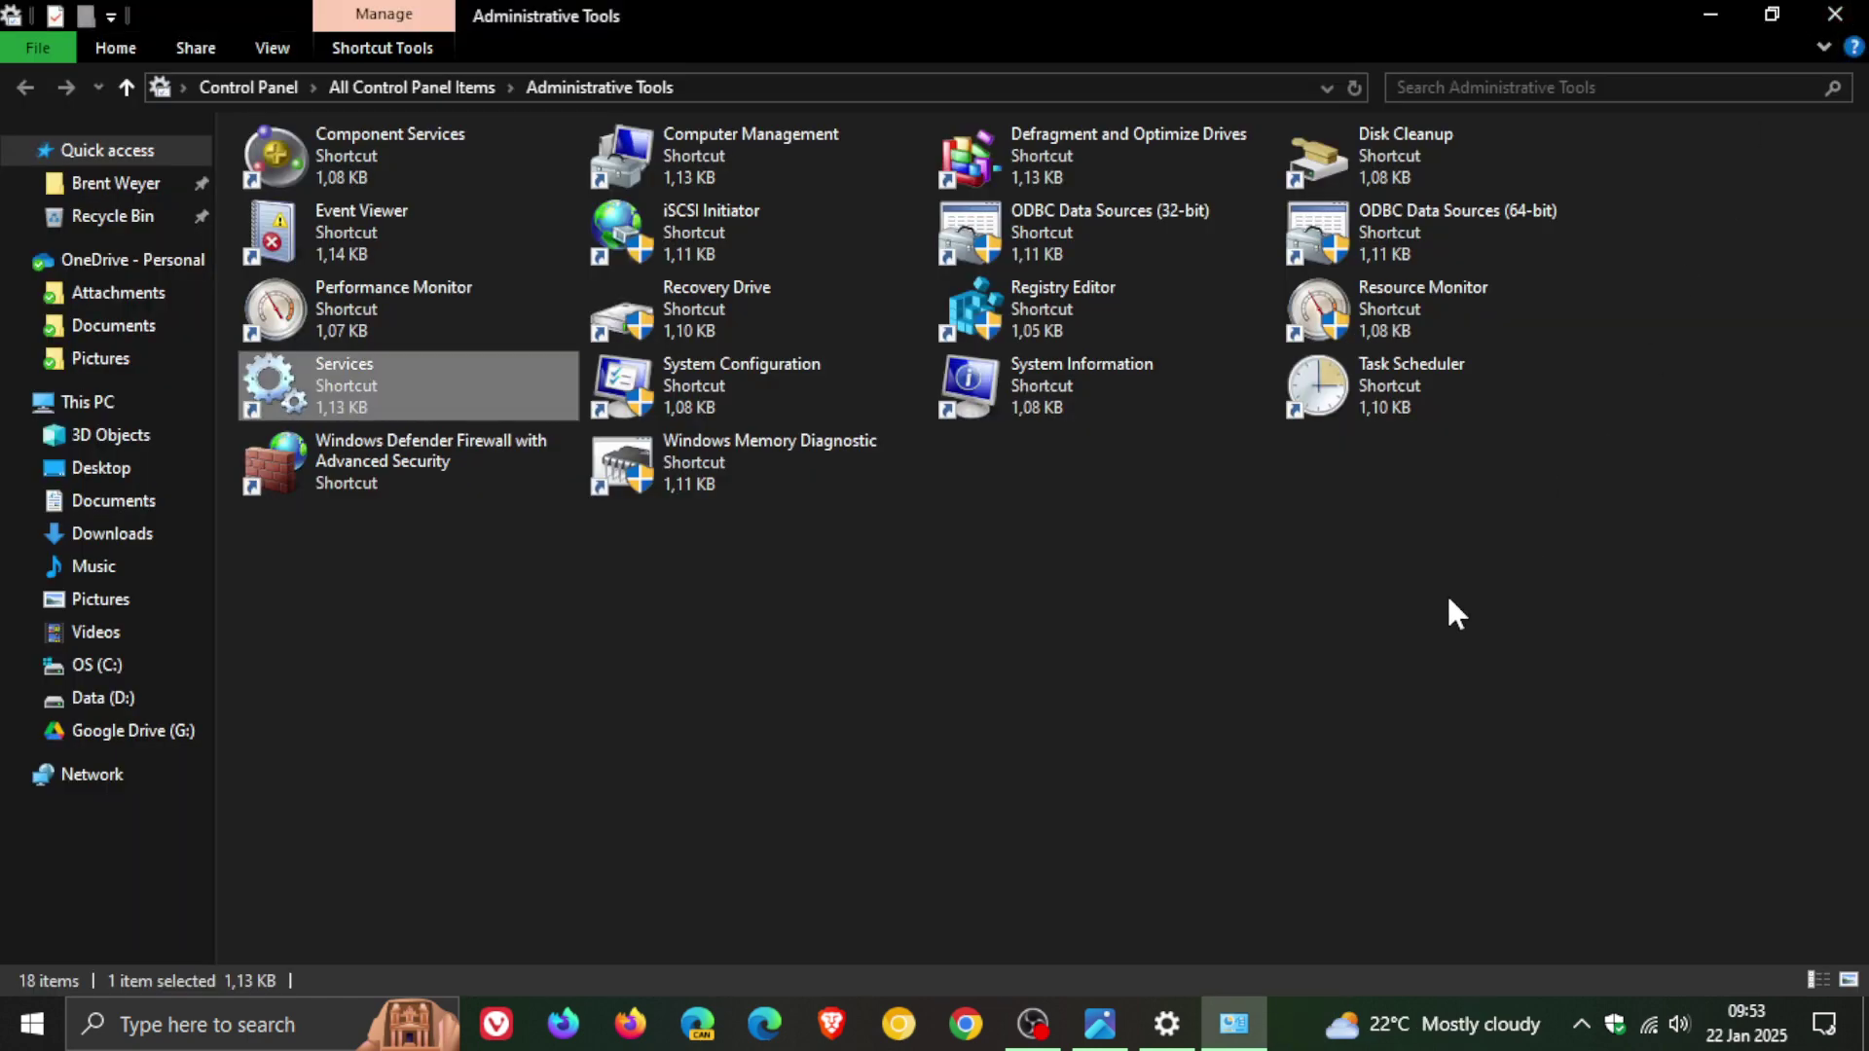
Return to the update history and expand Definition Updates (50) to list Defender intelligence updates through 22 Jan 2025.
click(1834, 14)
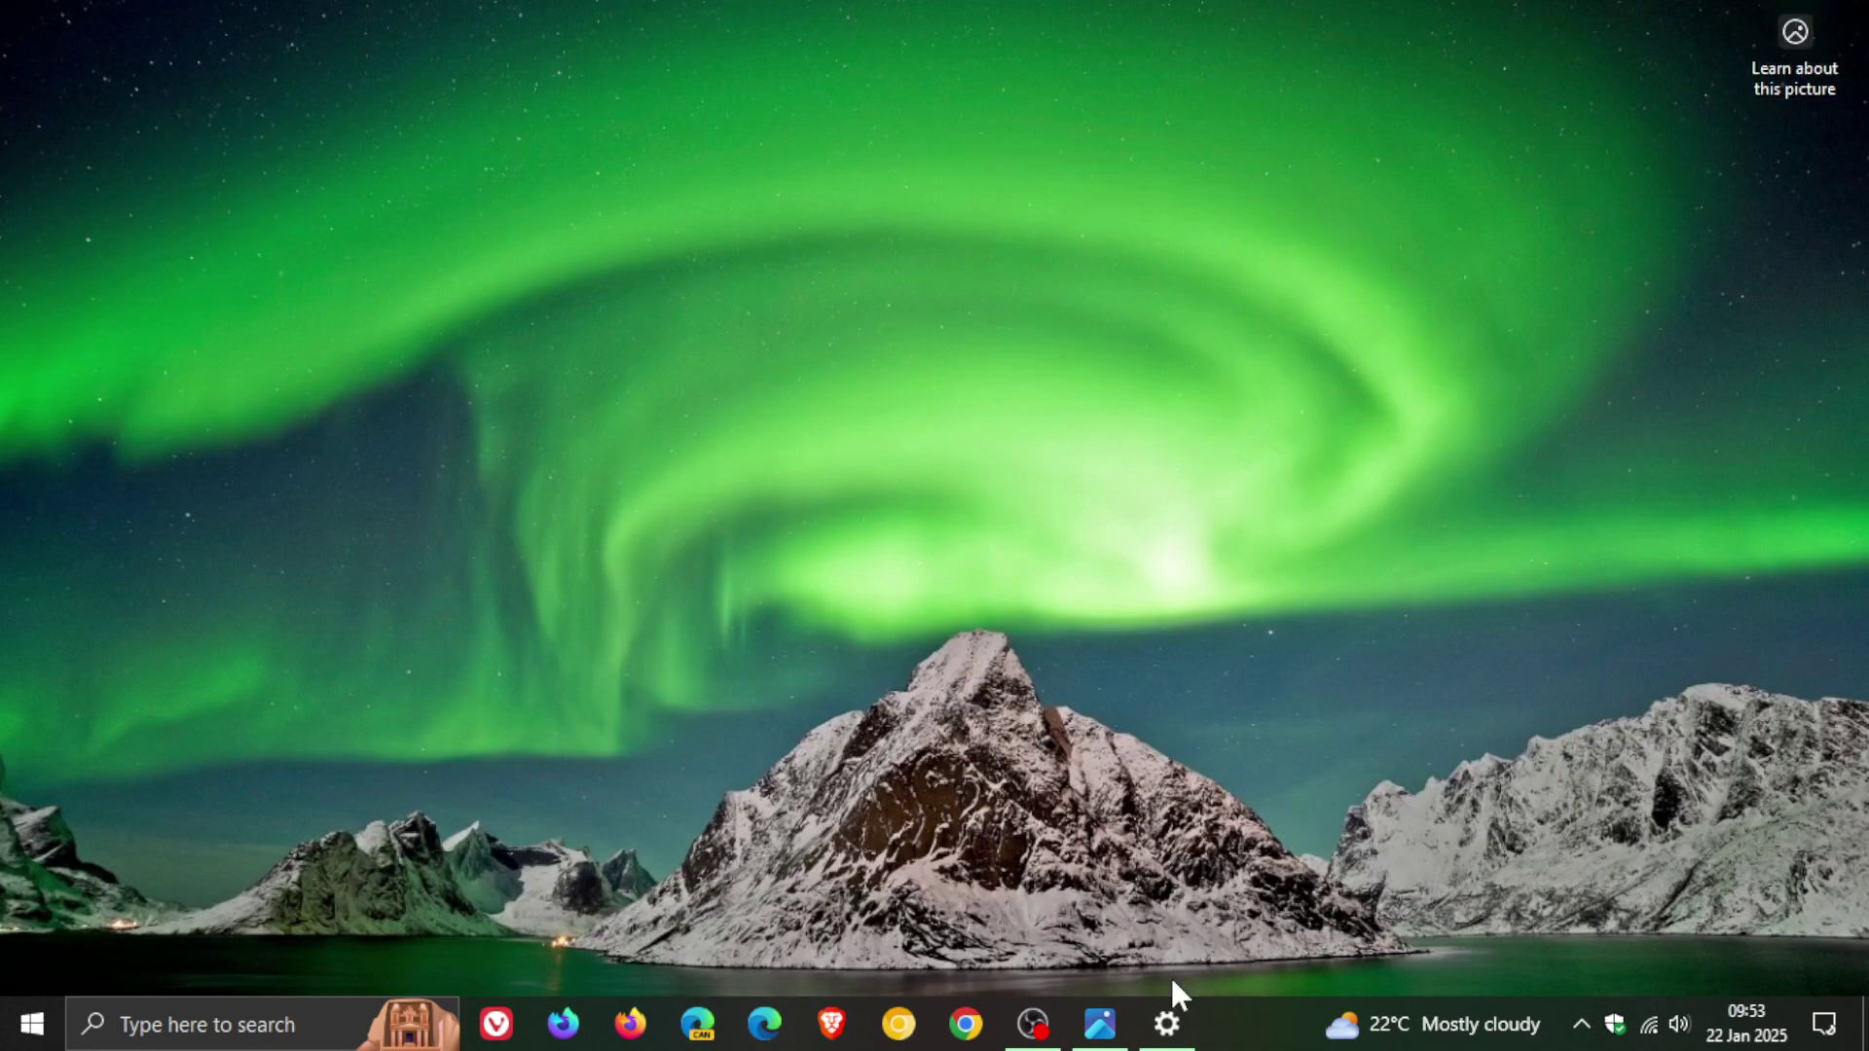
click(1168, 1022)
scroll(1343, 418, down, 5)
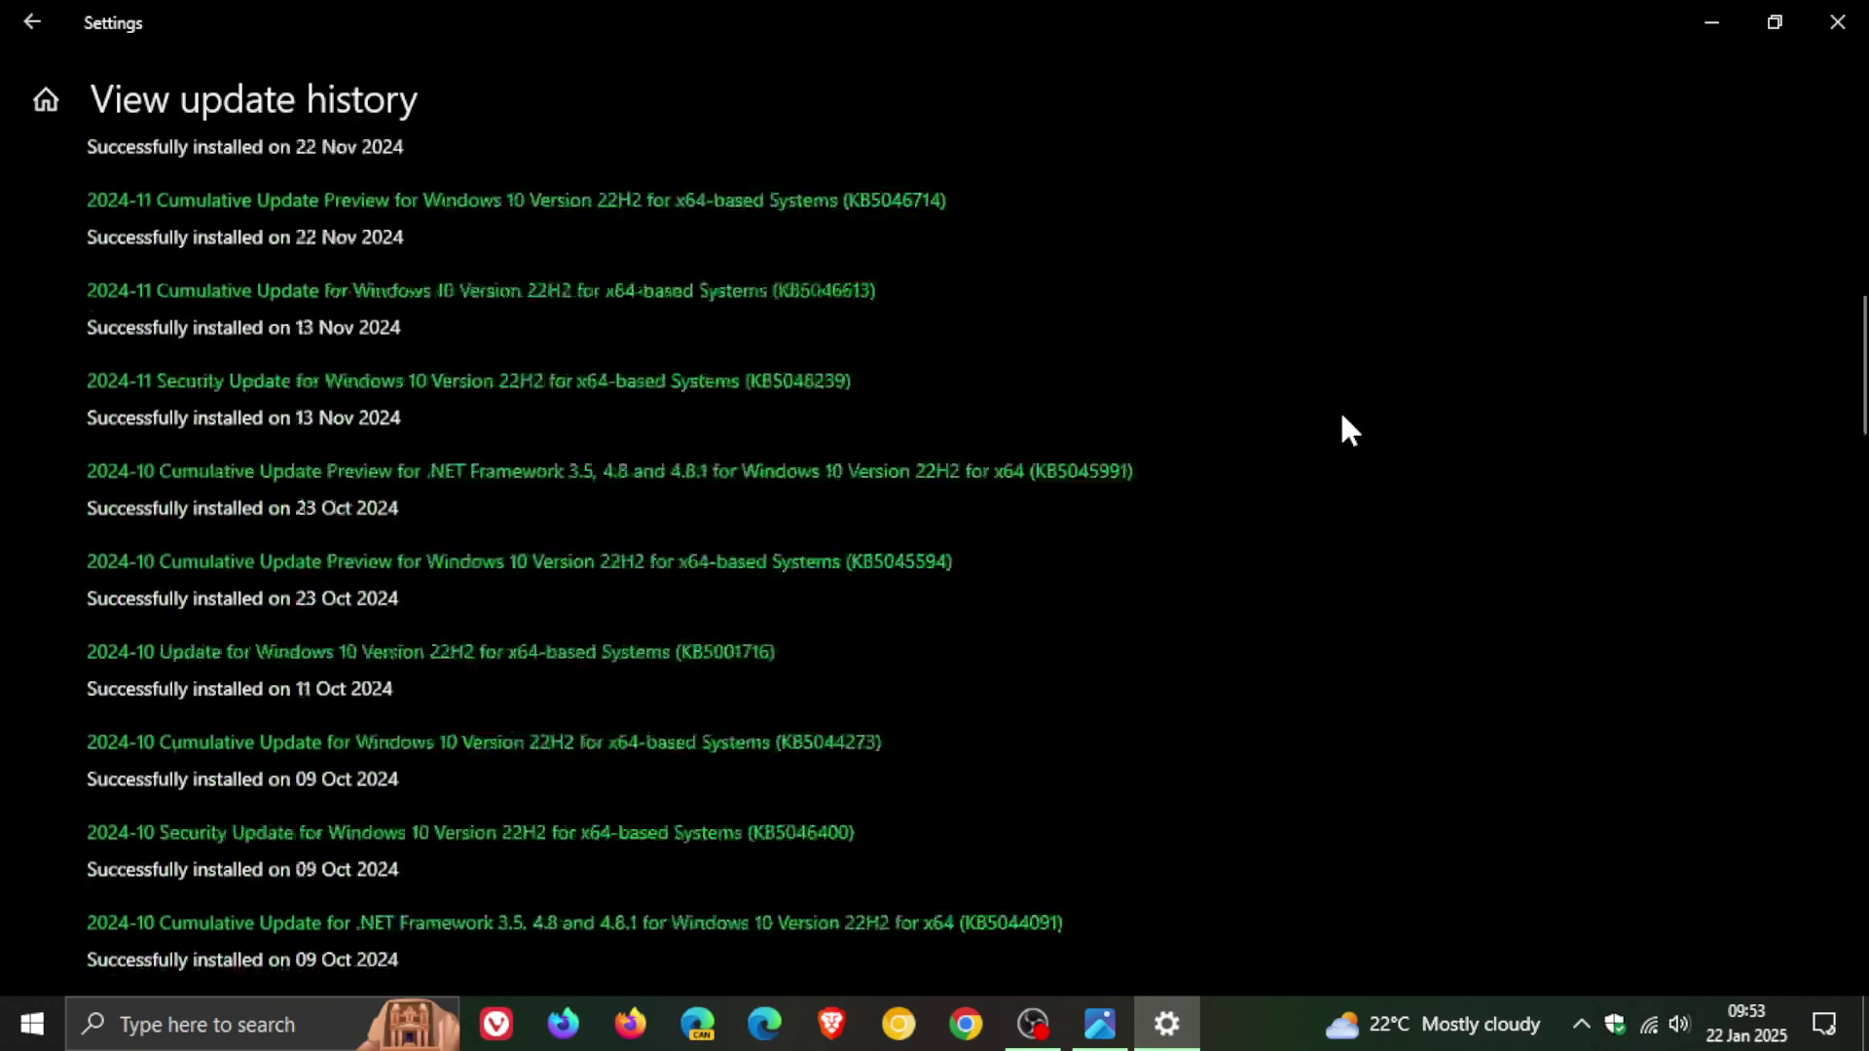
scroll(1341, 417, down, 20)
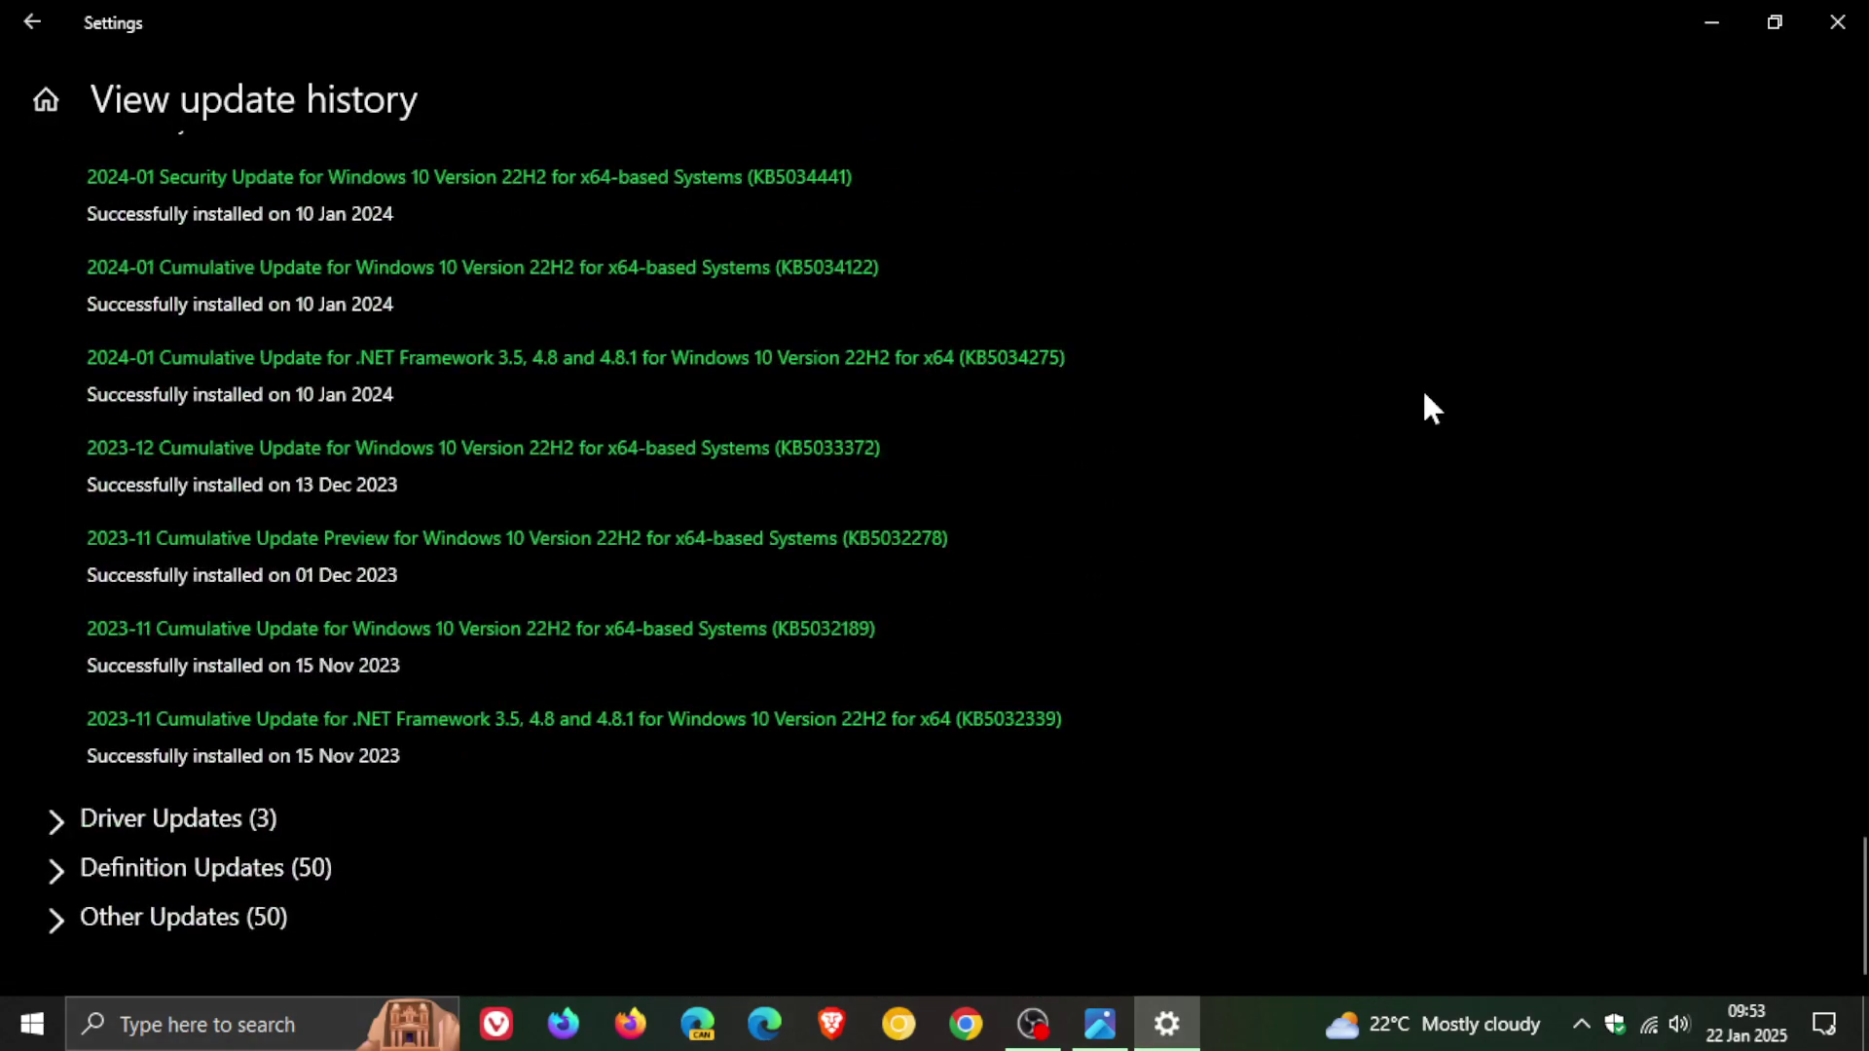
click(205, 867)
scroll(1406, 451, down, 1)
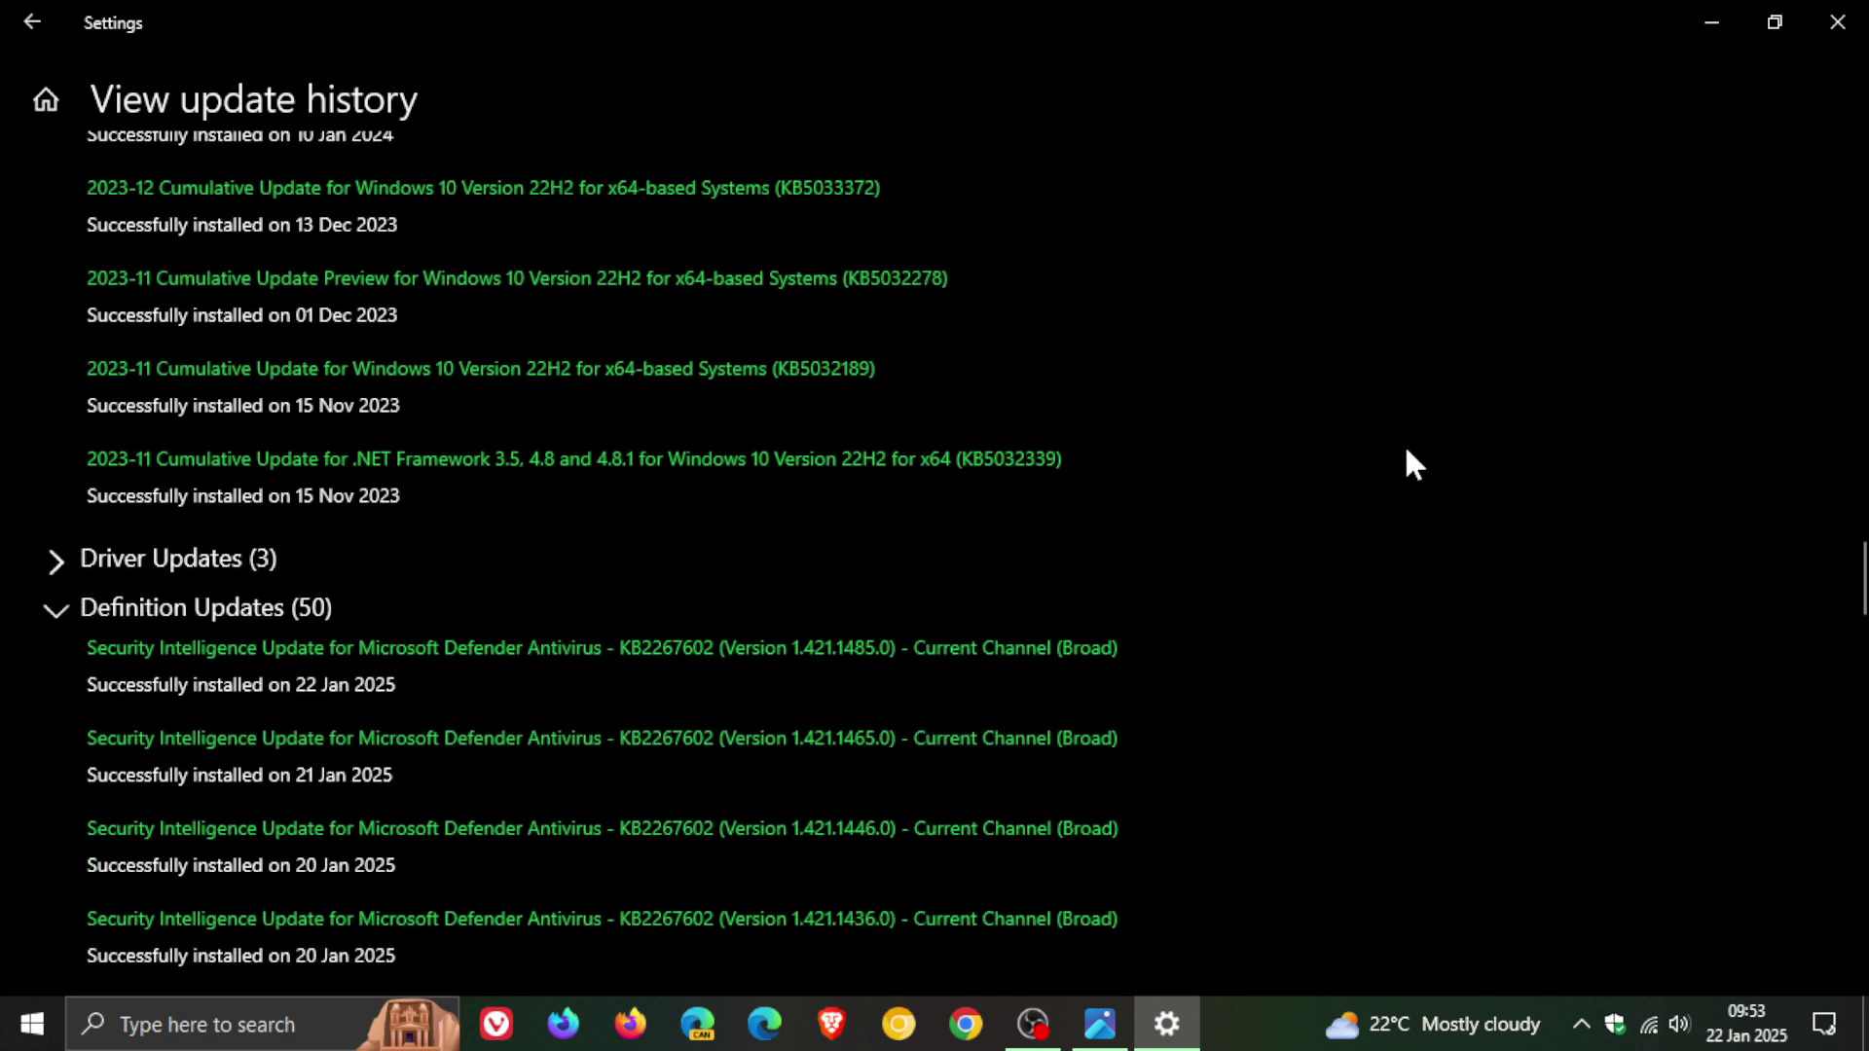
scroll(1405, 450, down, 1)
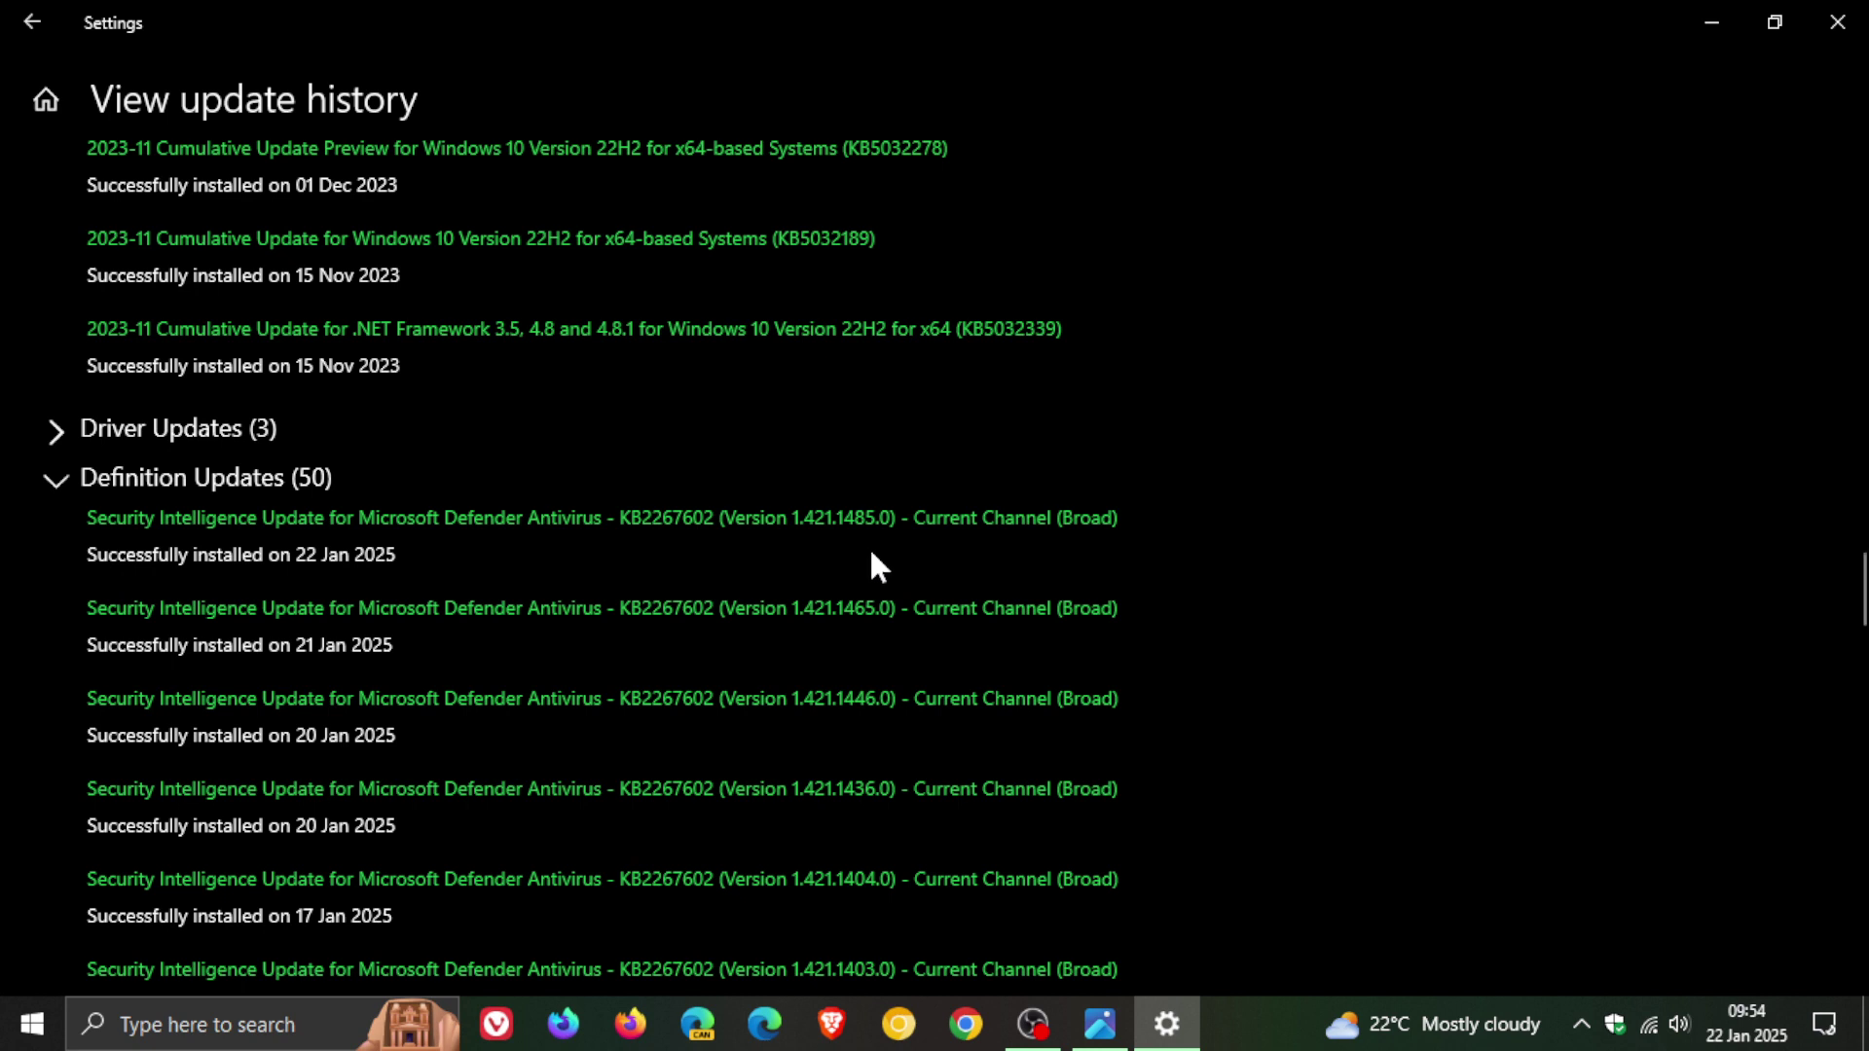
click(1088, 1018)
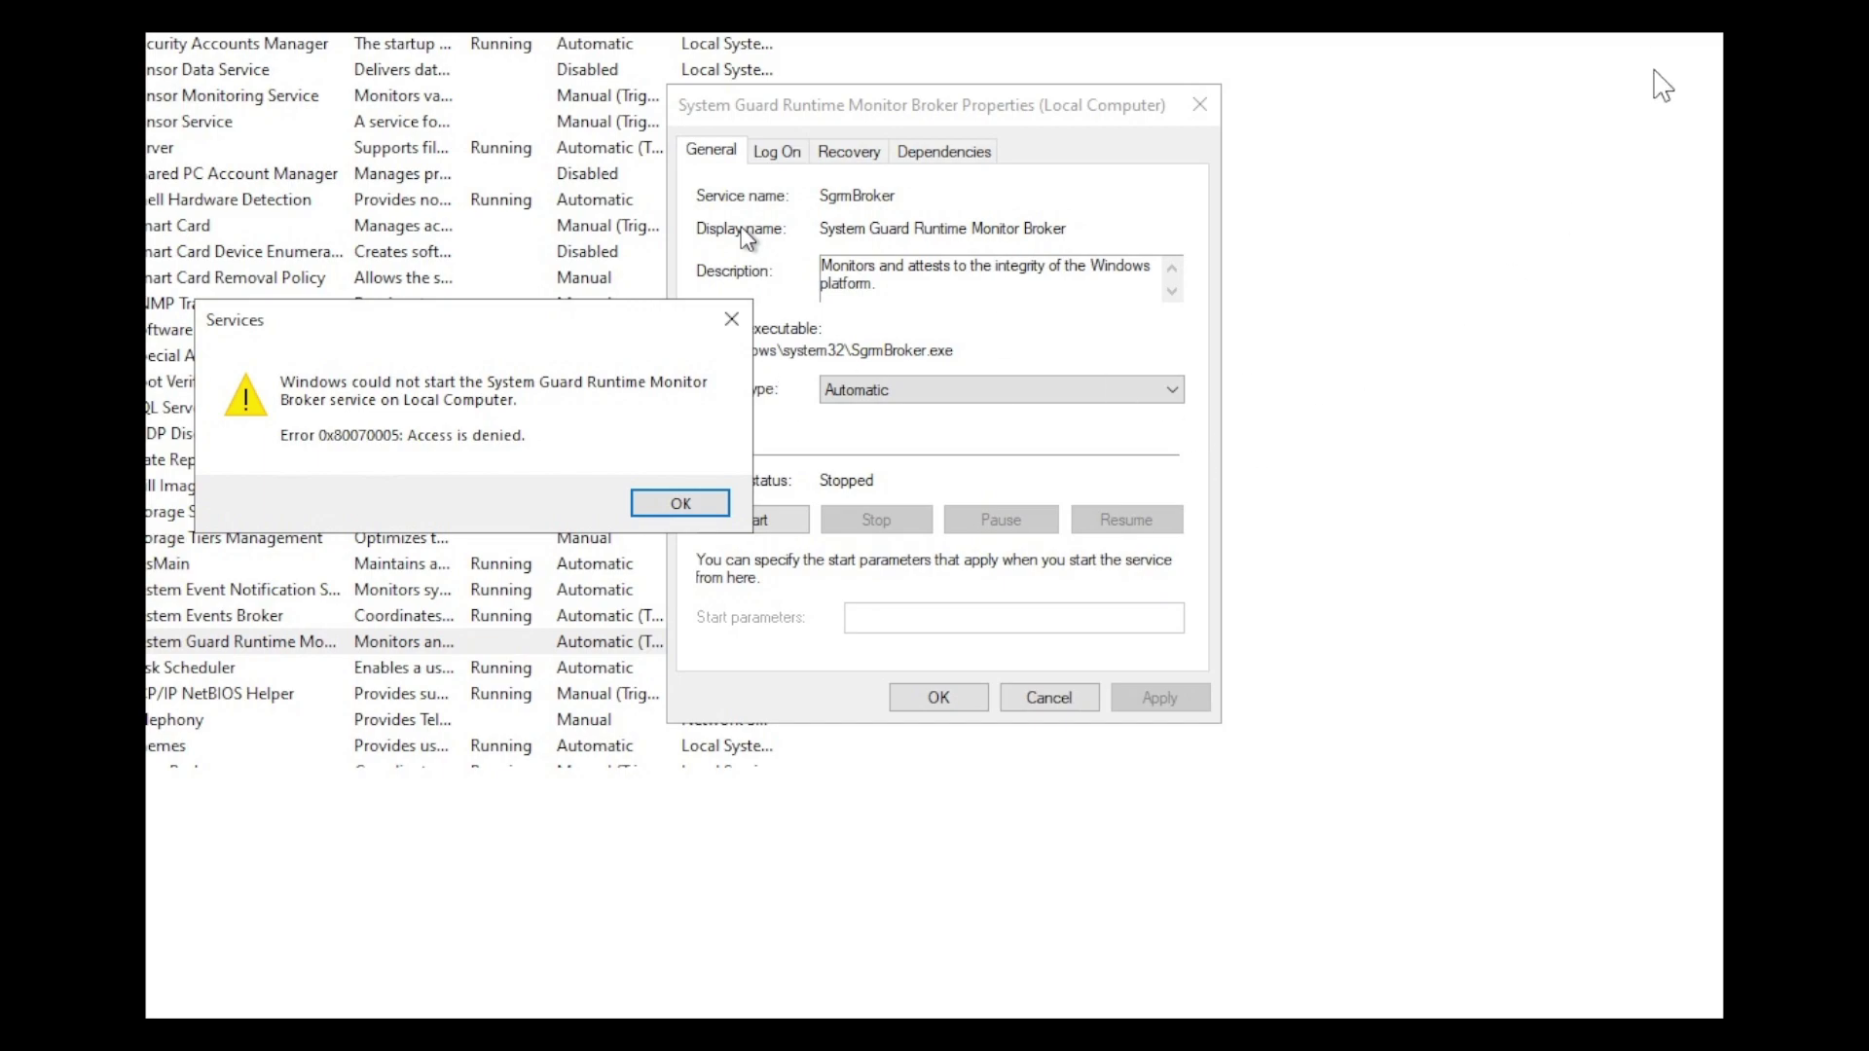
click(1710, 22)
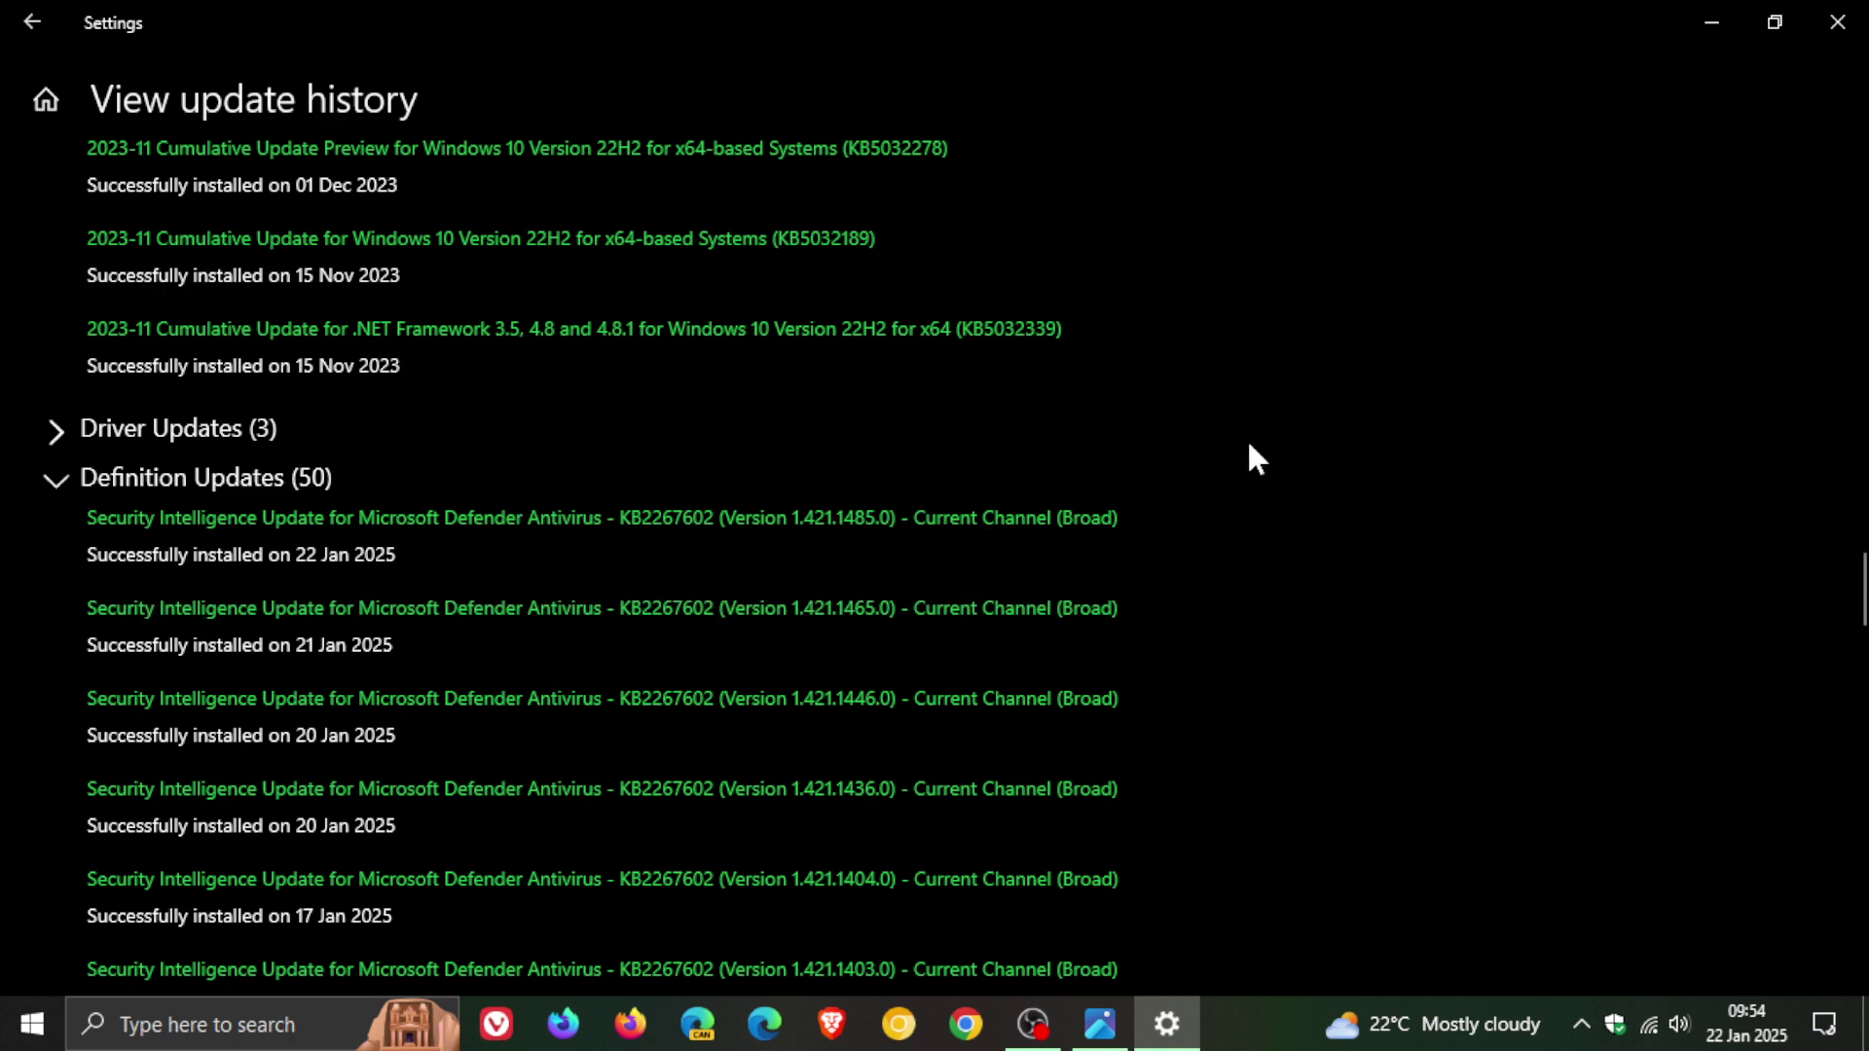
Go back to the Windows Update page and close the Settings window.
click(29, 21)
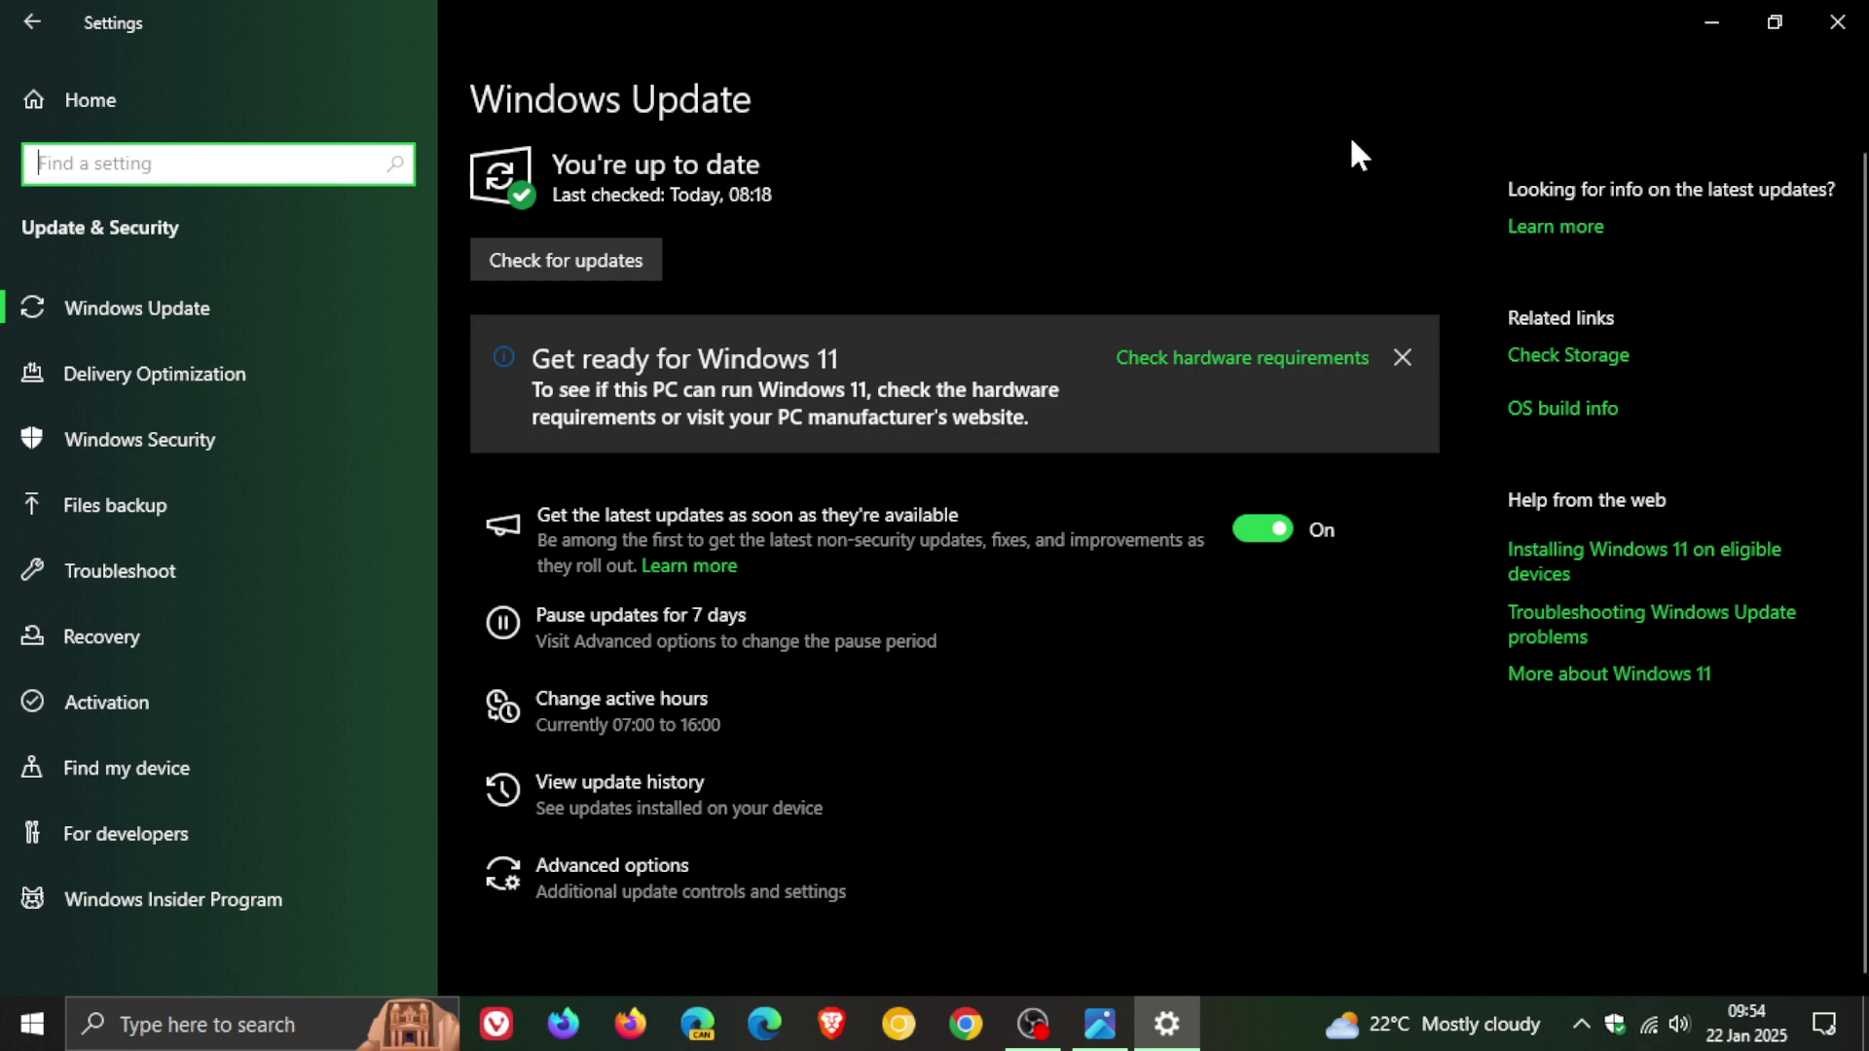
click(1837, 21)
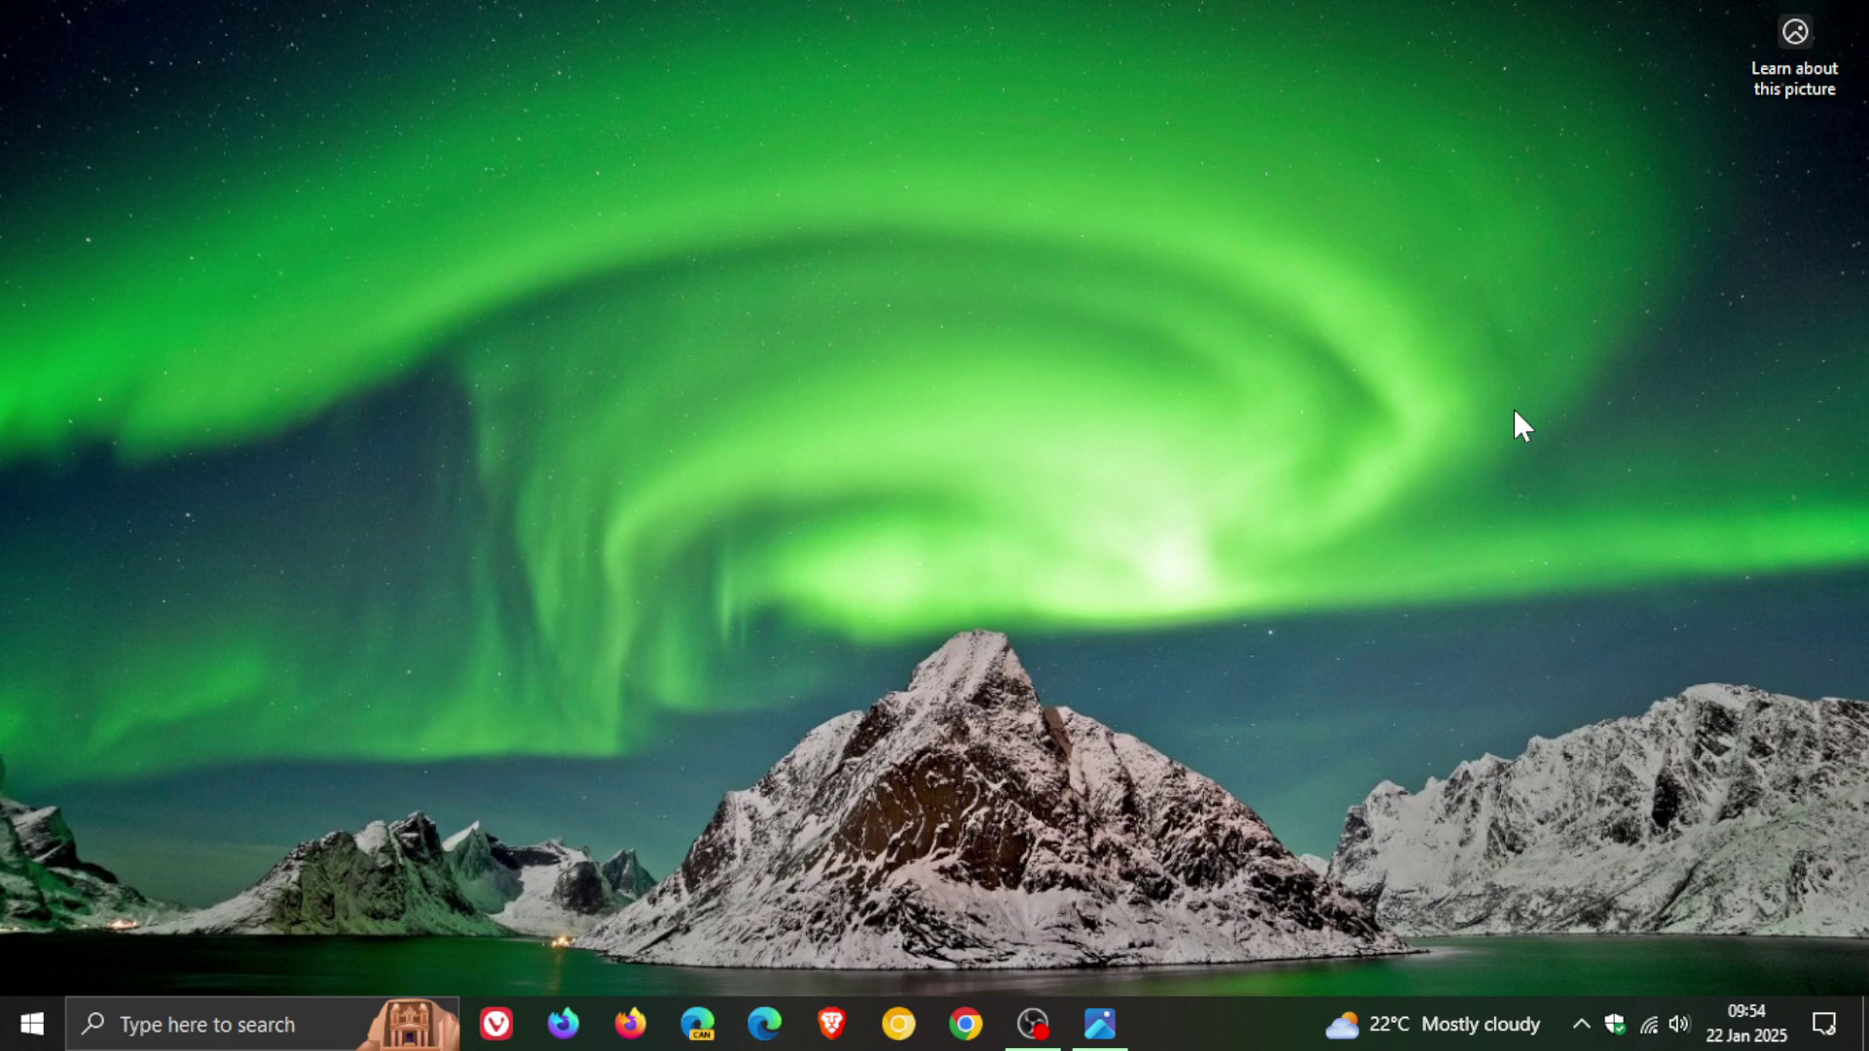